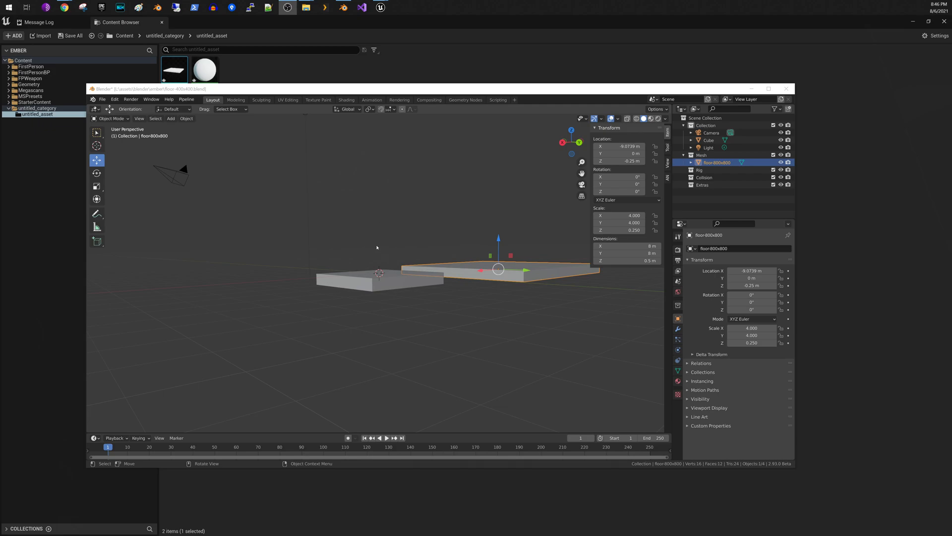
# Step: Duplicate the floor-800x800 slab and move the copy clear of the original, to about X -9.42 m and Y -10.41 m
pyautogui.moveTo(385, 227); pyautogui.dragTo(390, 257, button='middle')
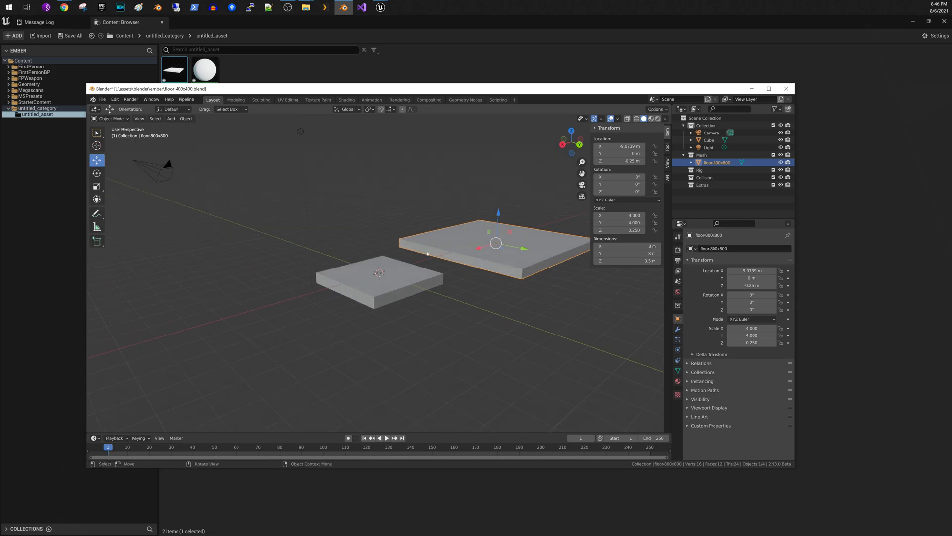
pyautogui.click(186, 118)
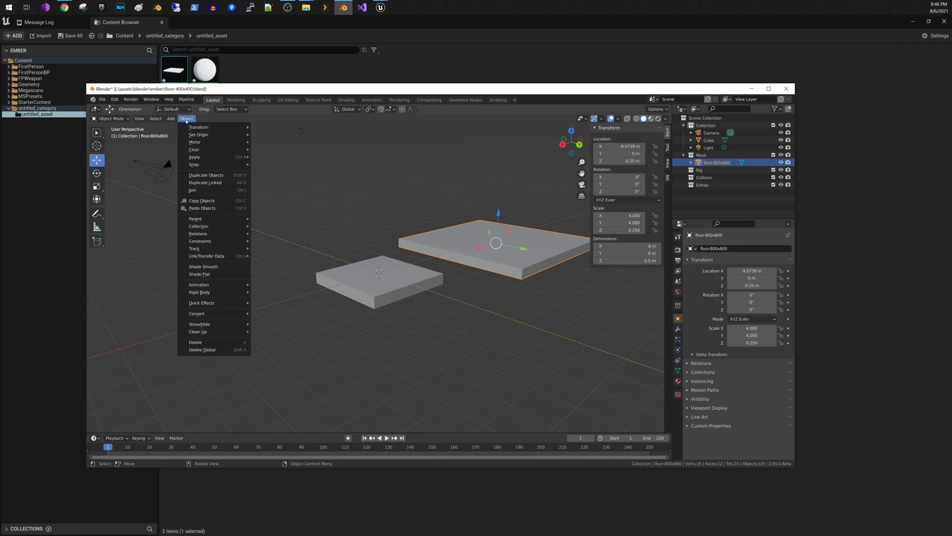
pyautogui.click(209, 178)
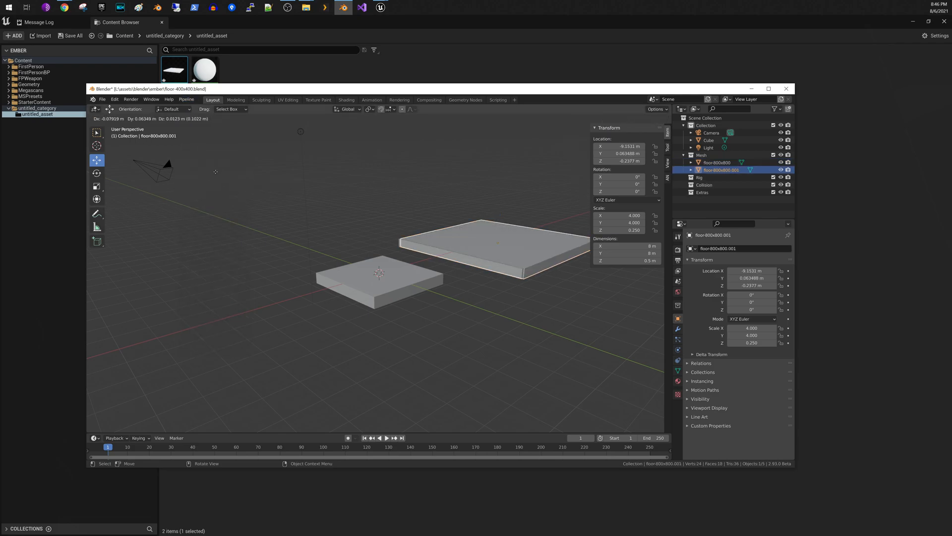
pyautogui.click(484, 248)
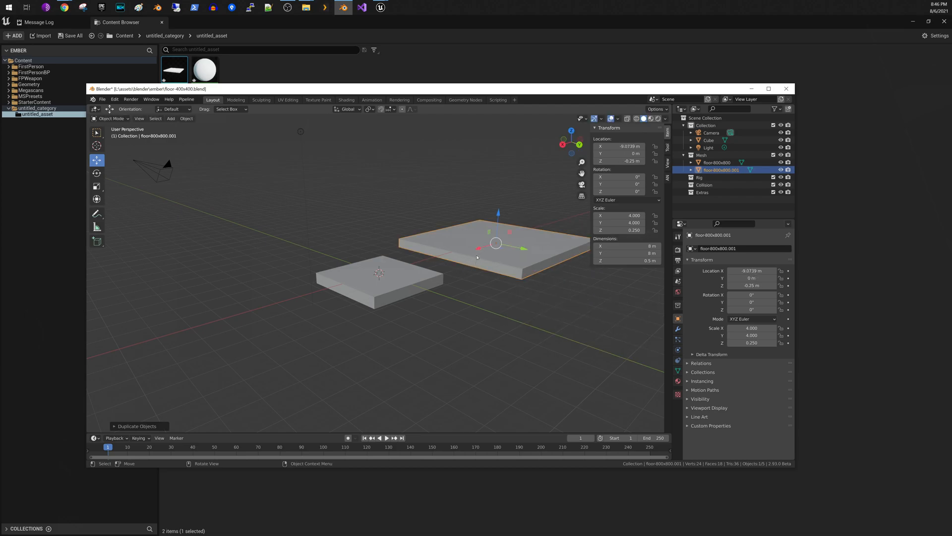
pyautogui.hotkey('shift', 'd')
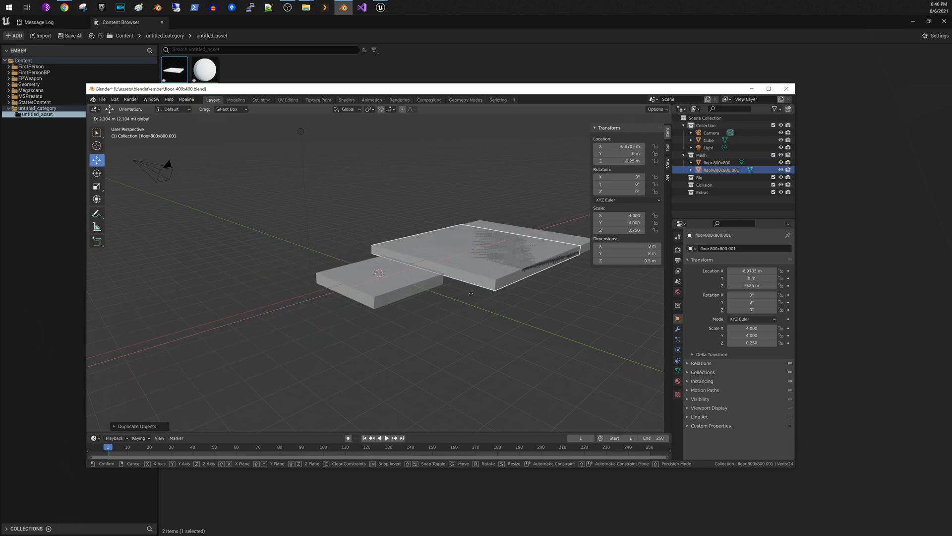
pyautogui.click(494, 284)
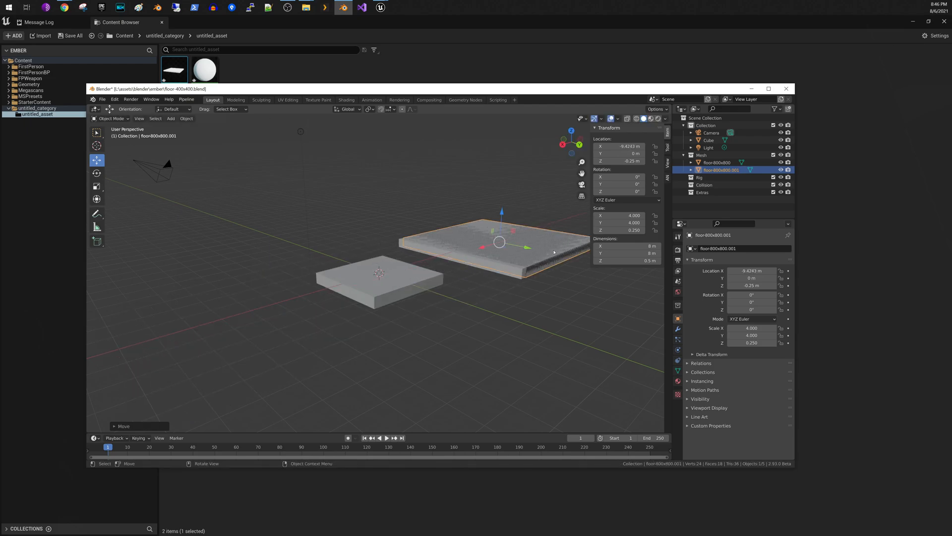
pyautogui.moveTo(528, 249); pyautogui.dragTo(407, 224)
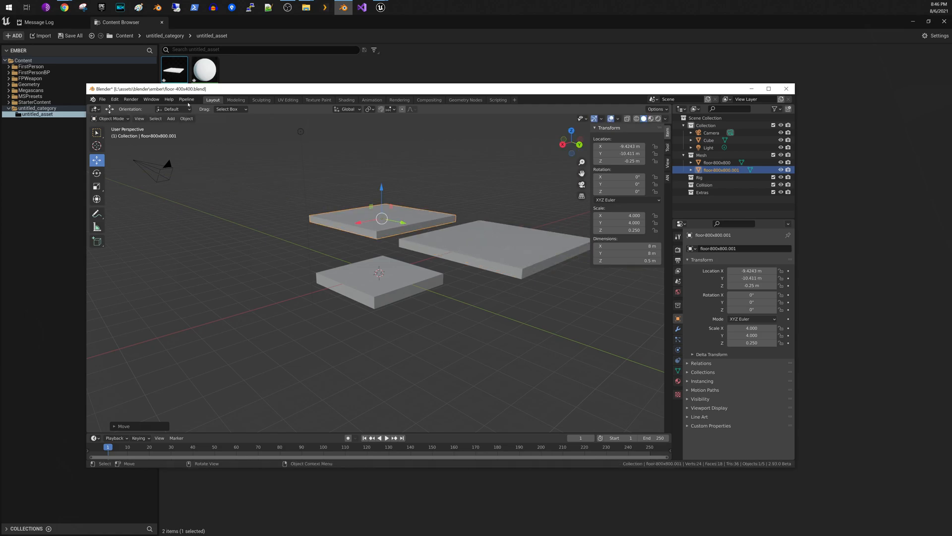
# Step: Inset the duplicated slab's top face by about 0.078 m, working in face select mode in the Modeling workspace
pyautogui.click(236, 100)
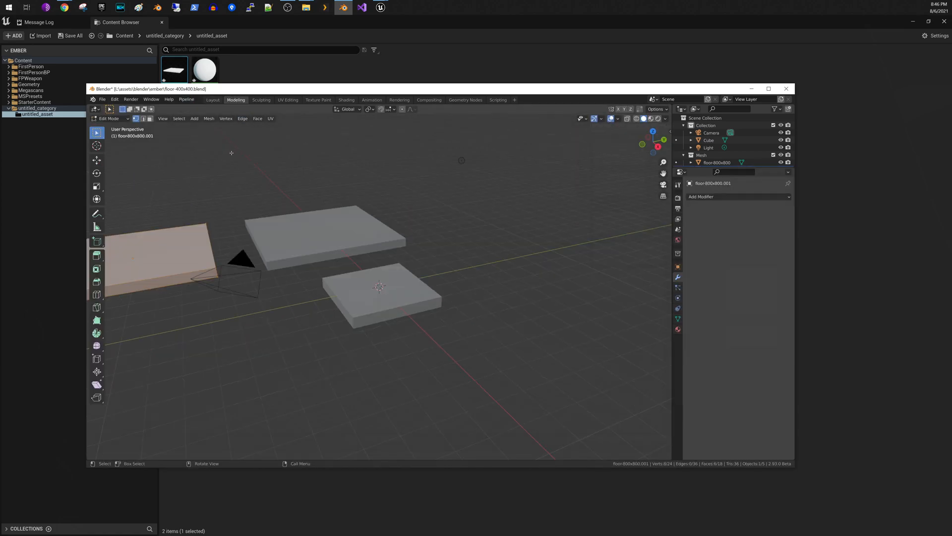
pyautogui.click(213, 100)
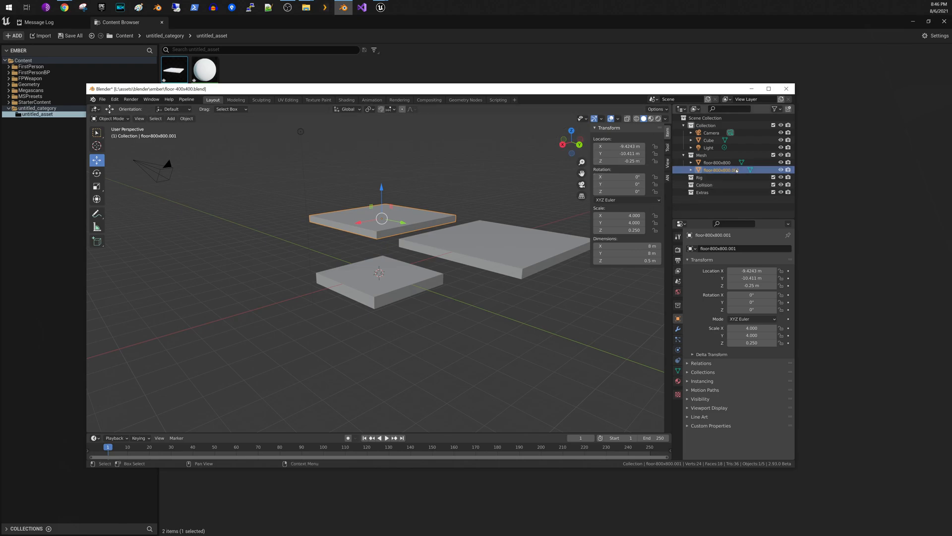
pyautogui.click(236, 100)
pyautogui.click(179, 118)
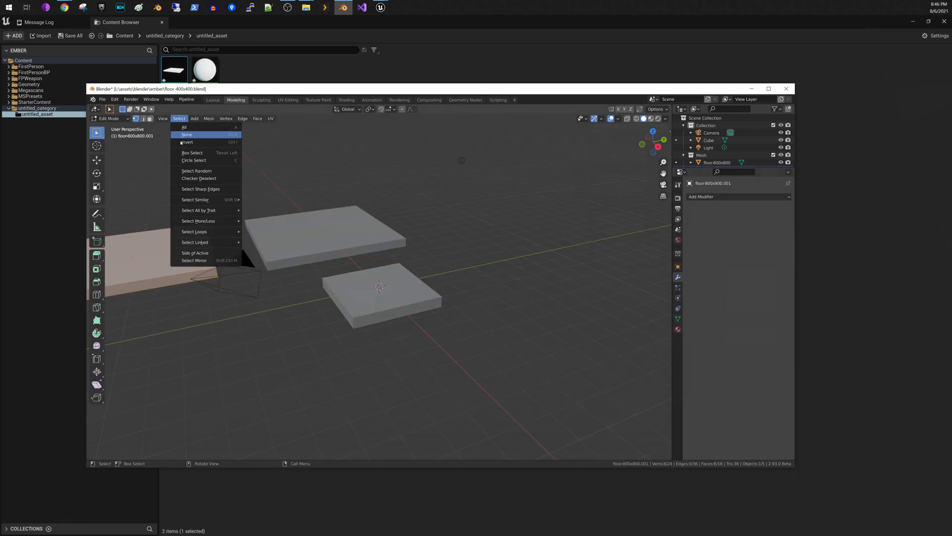
pyautogui.click(162, 121)
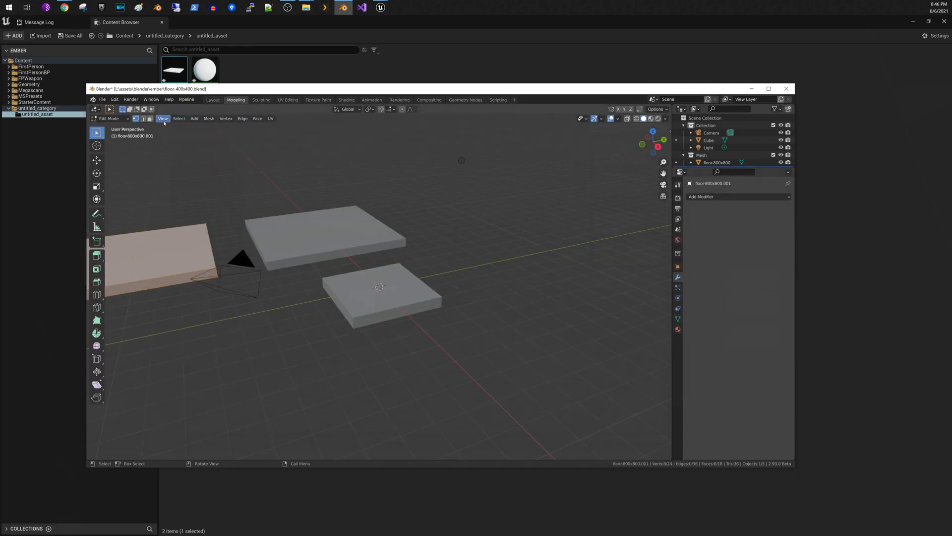
pyautogui.click(163, 120)
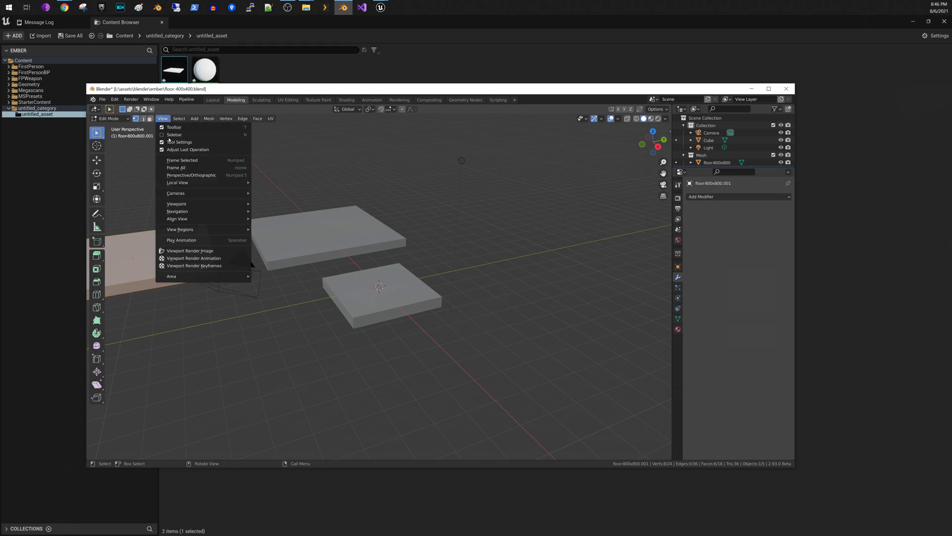
pyautogui.click(185, 164)
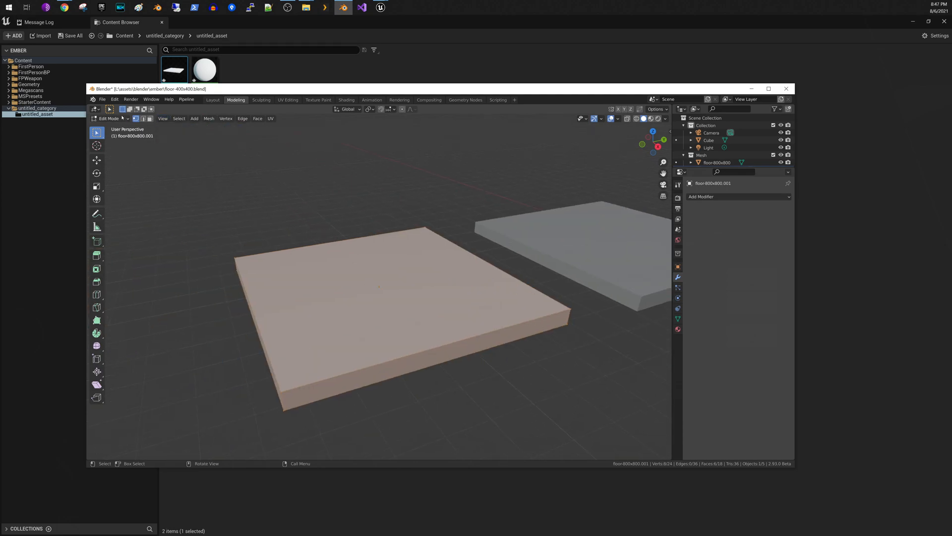
pyautogui.click(150, 118)
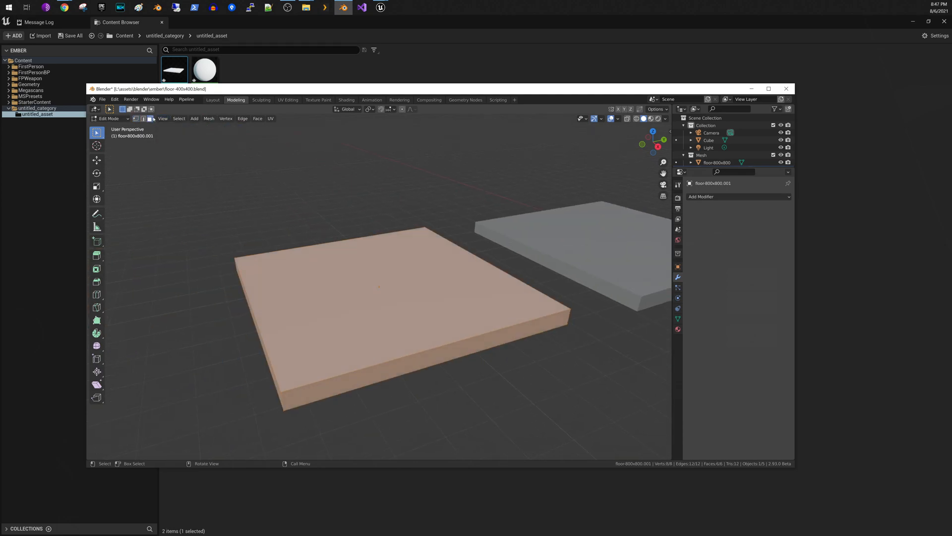
pyautogui.click(287, 304)
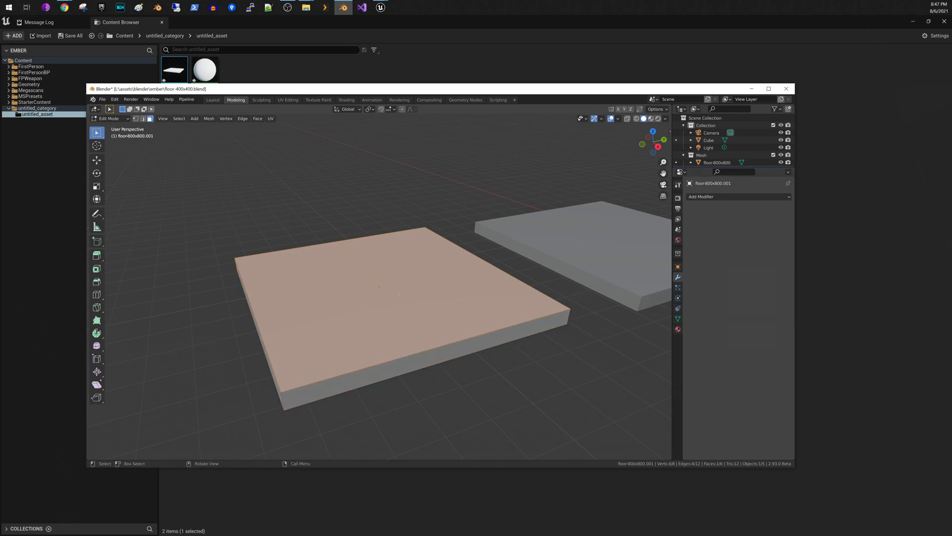
pyautogui.press('i')
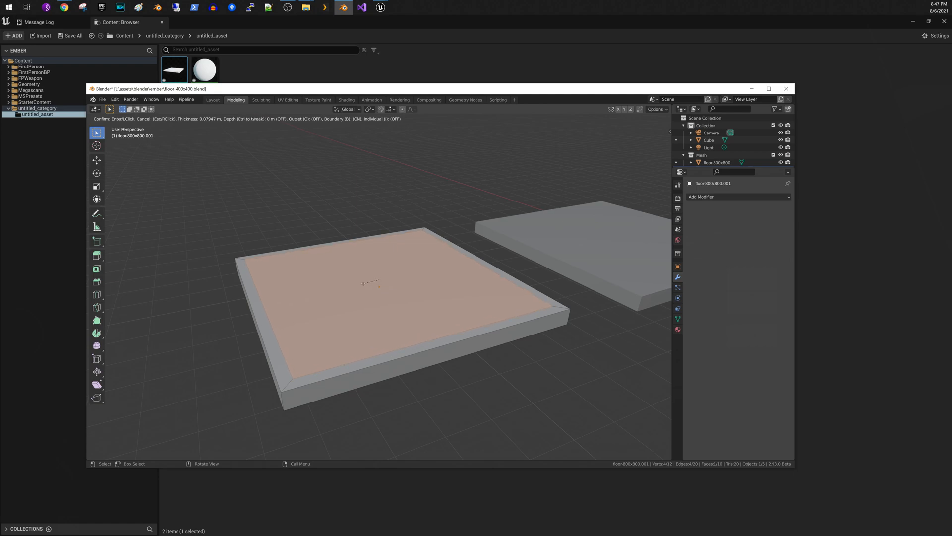
pyautogui.click(363, 283)
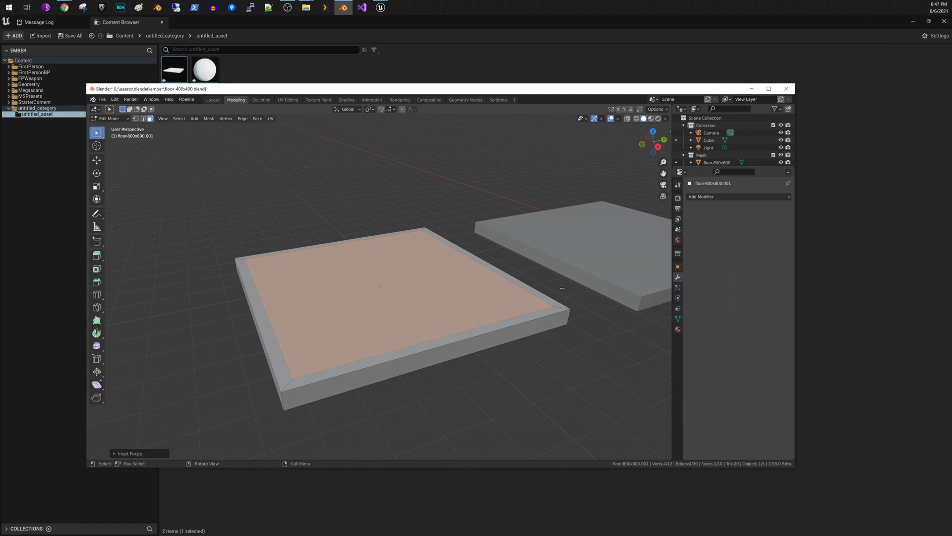
# Step: Extrude the inset top face down about 0.062 m along global Z to form a shallow recess
pyautogui.press('e')
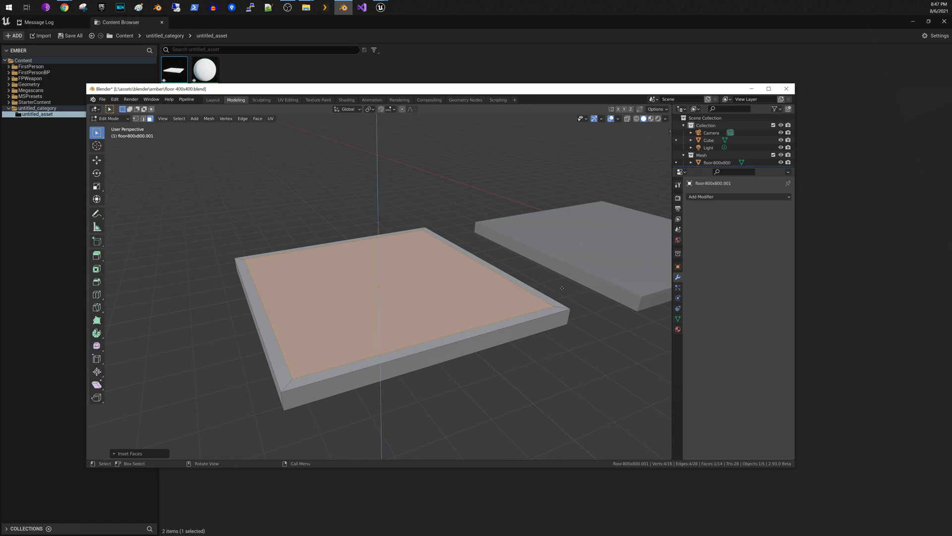
pyautogui.press('z')
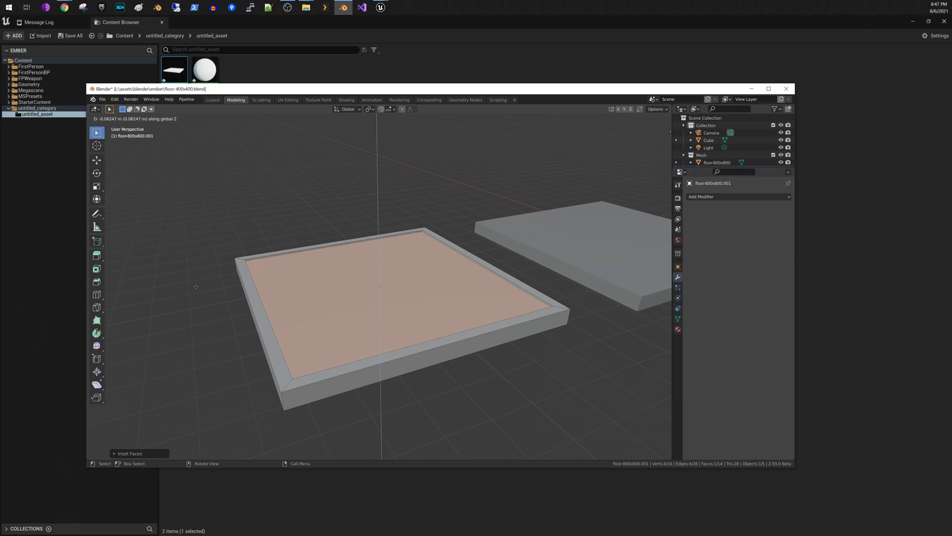
pyautogui.click(194, 286)
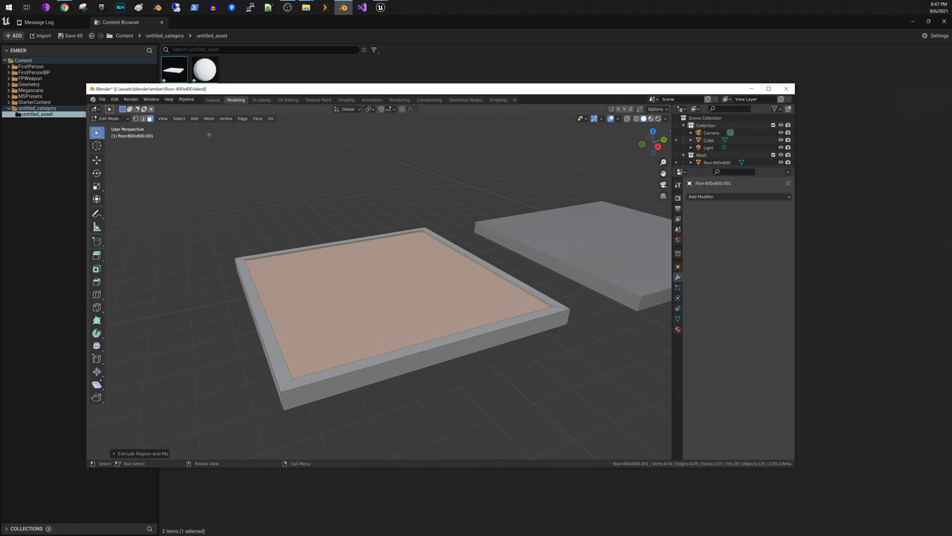
# Step: Examine the recessed slab's UV layout in the UV Editing workspace with all of its faces selected
pyautogui.click(290, 100)
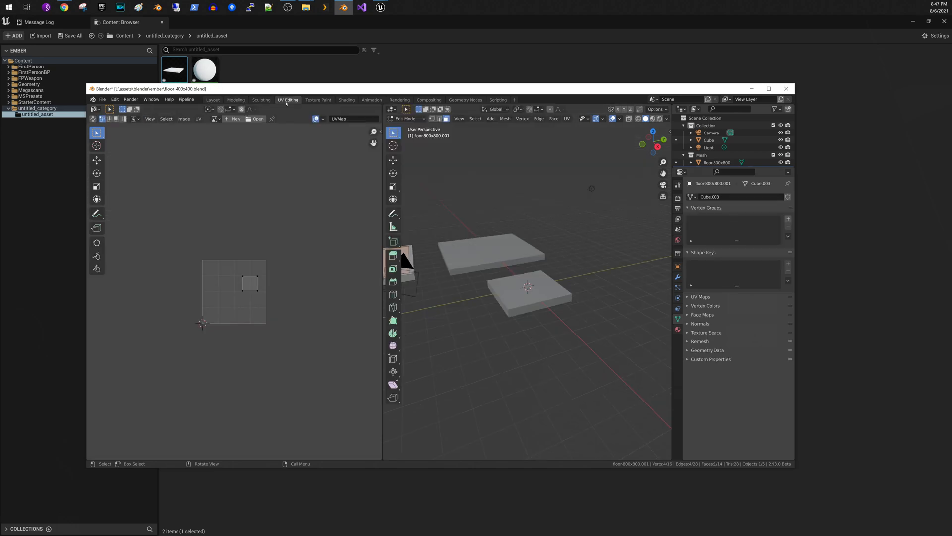
pyautogui.press('a')
pyautogui.press('u')
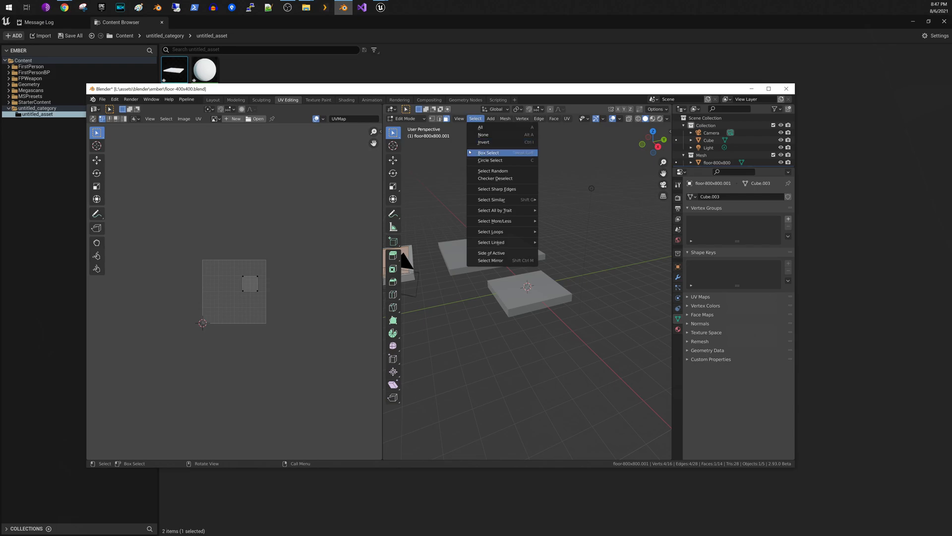
pyautogui.click(486, 125)
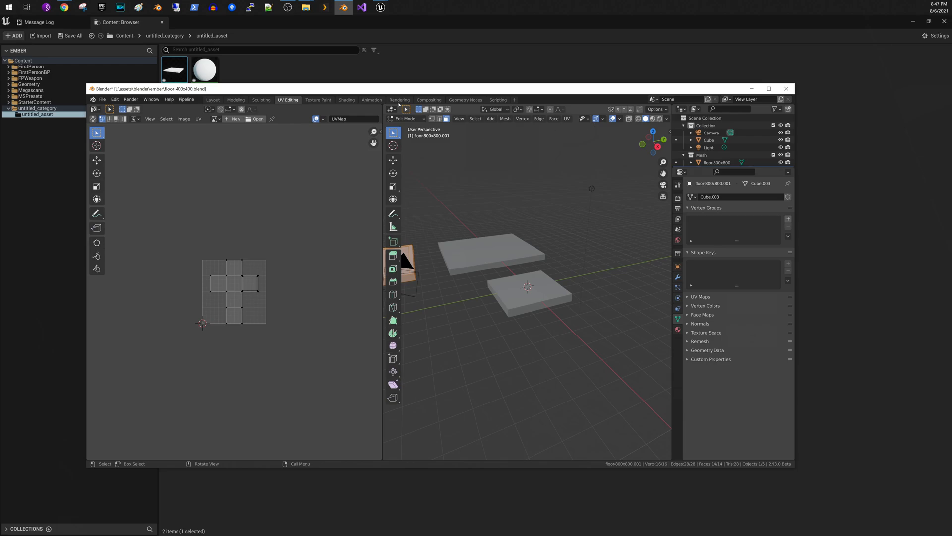
# Step: Return to the Layout workspace and save the blend file under its existing name
pyautogui.click(212, 99)
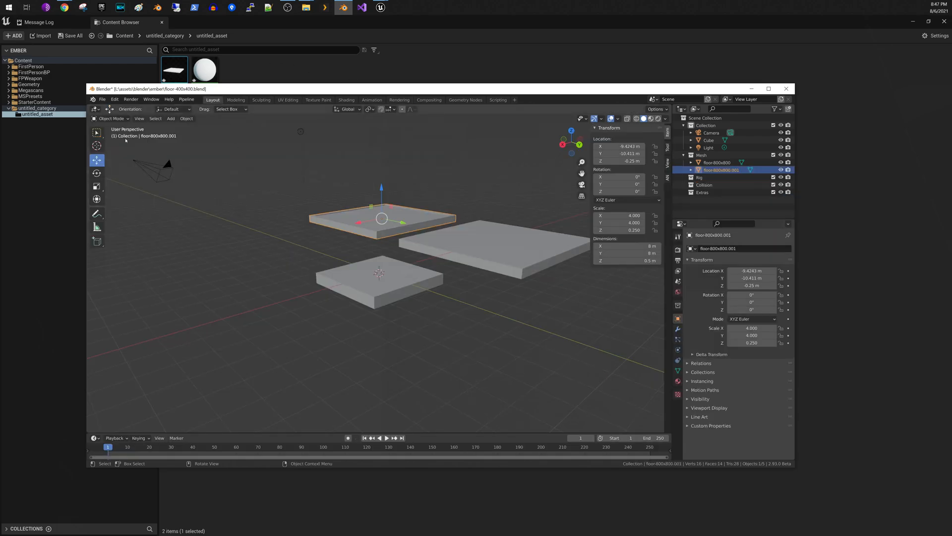
pyautogui.click(102, 99)
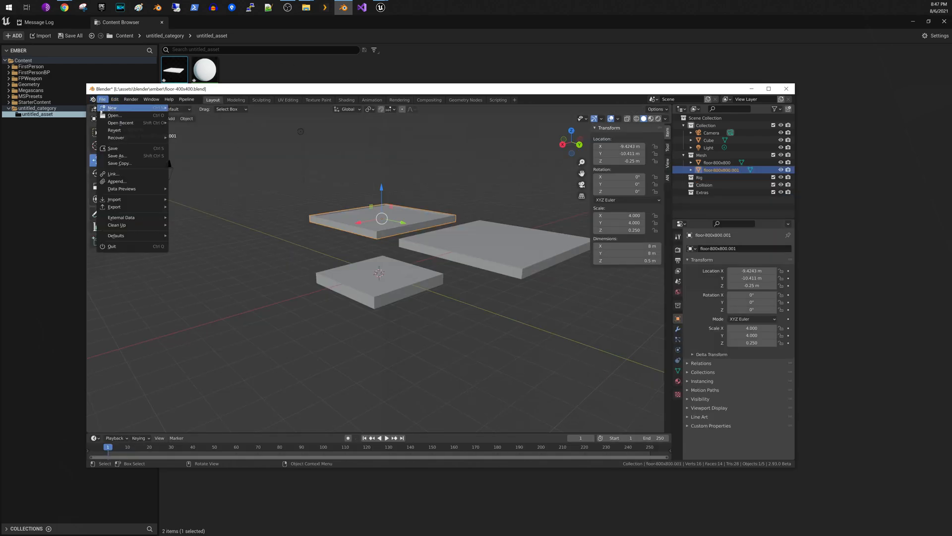
pyautogui.click(113, 148)
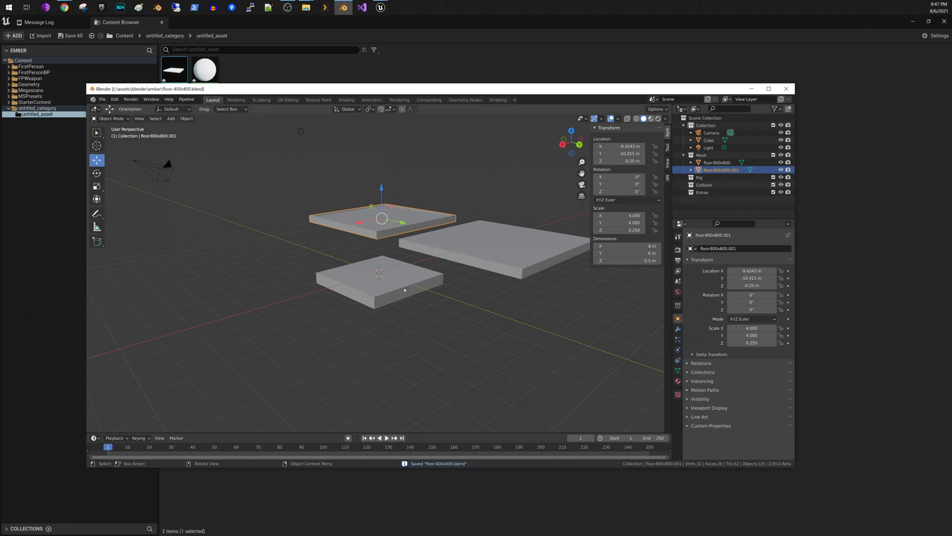
# Step: Reposition the Blender window so the assets in Unreal's content browser behind it are uncovered
pyautogui.scroll(2, 414, 220)
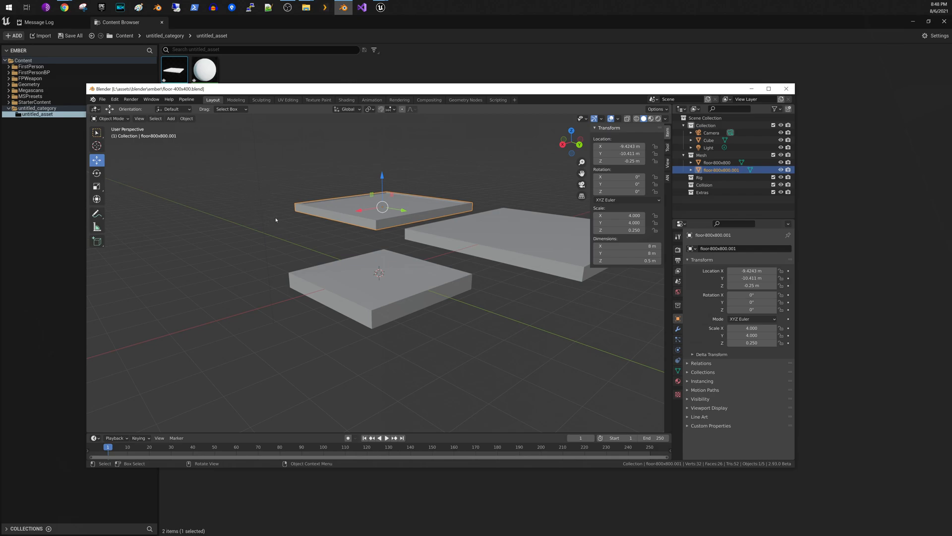
pyautogui.moveTo(251, 91); pyautogui.dragTo(278, 129)
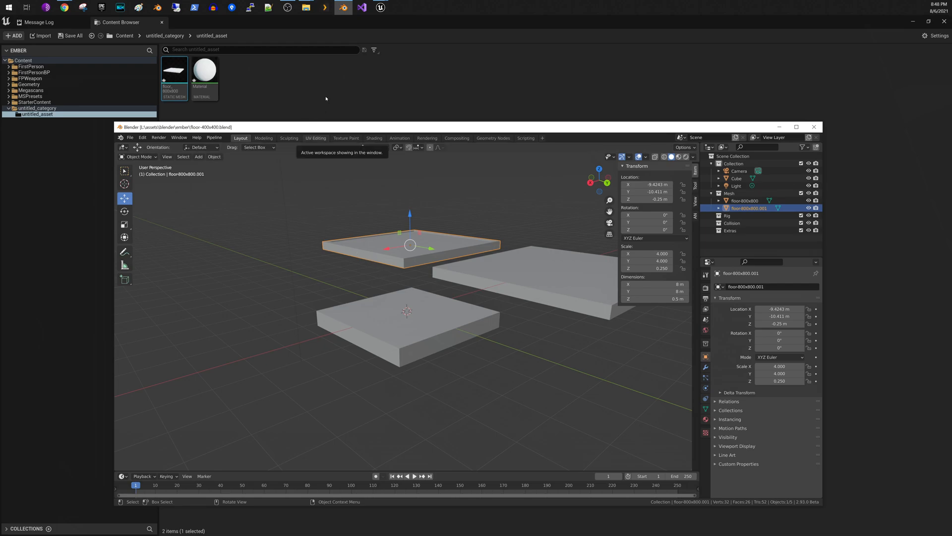
pyautogui.moveTo(312, 127); pyautogui.dragTo(367, 118)
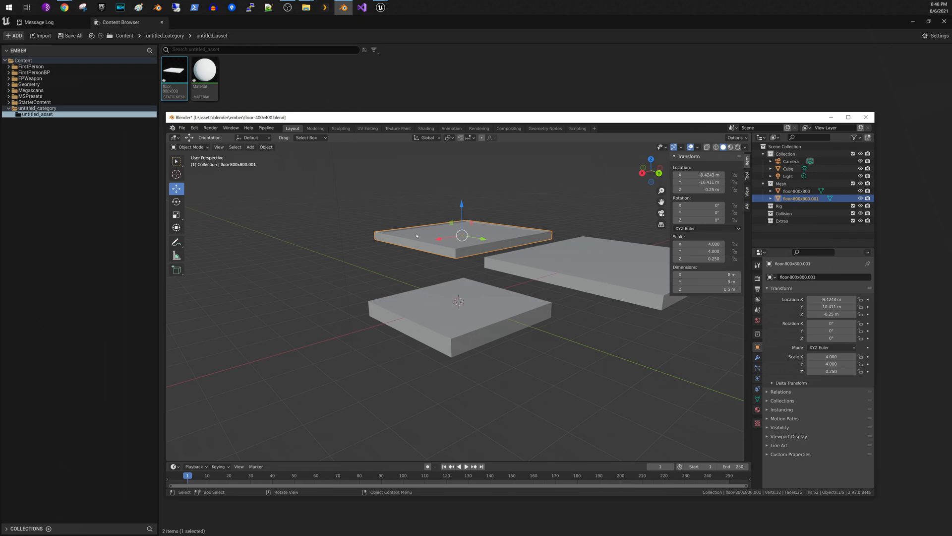
# Step: Export the recessed slab to Unreal through the pipeline's Advanced Dialog, then switch to Unreal's content browser to check the imported mesh
pyautogui.click(266, 128)
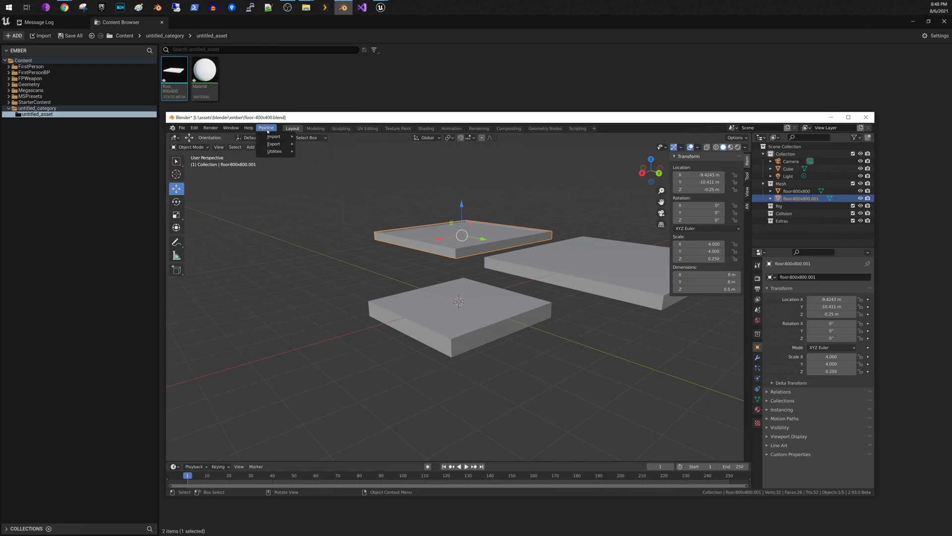
pyautogui.moveTo(278, 150)
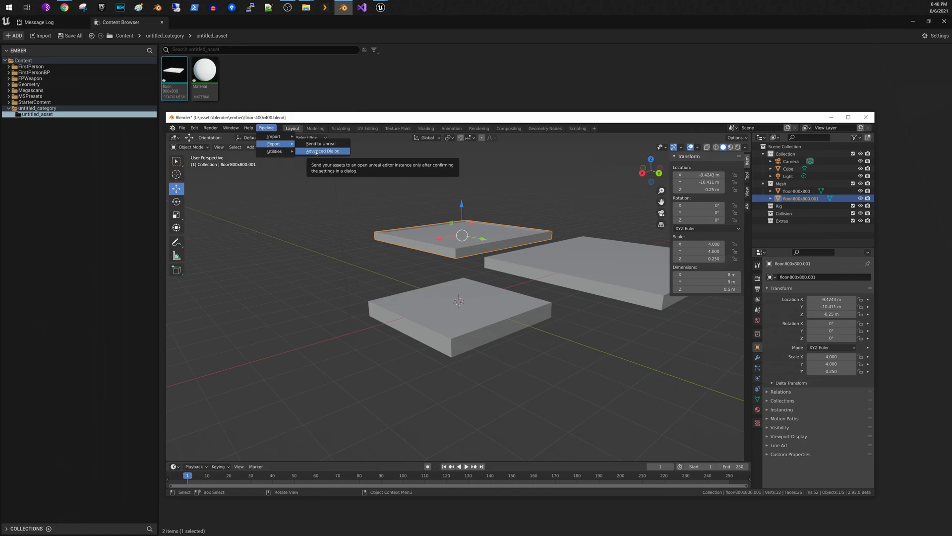
pyautogui.click(317, 151)
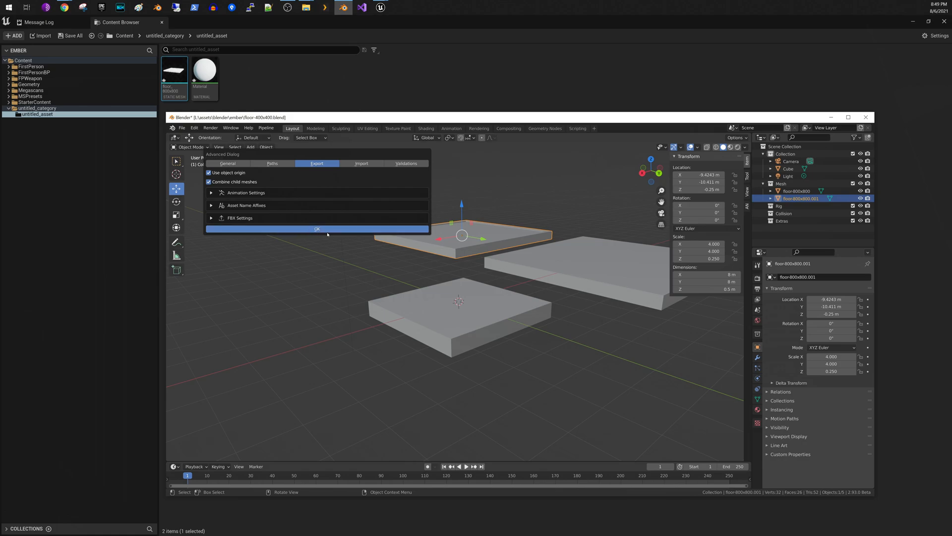
pyautogui.click(303, 231)
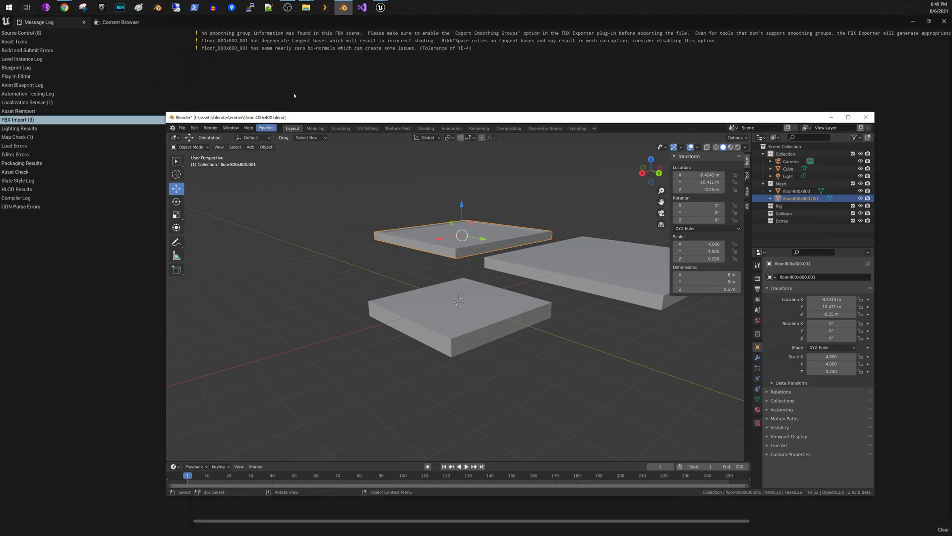
pyautogui.click(297, 90)
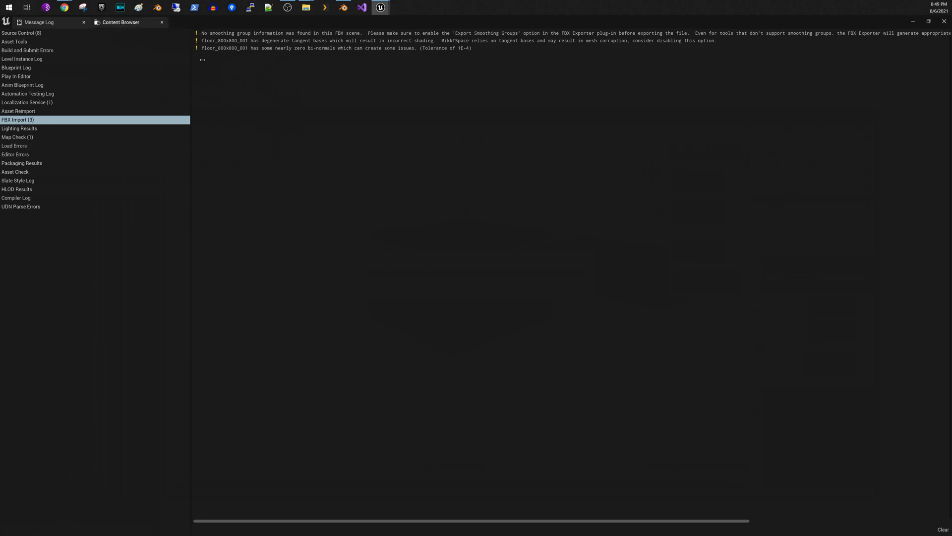
pyautogui.click(111, 22)
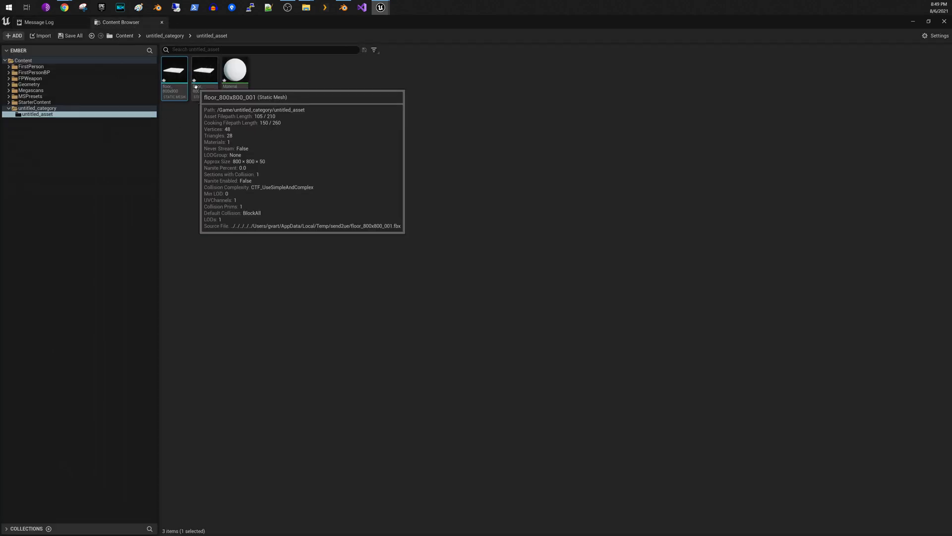
# Step: Inspect both imported floor meshes' details in the content browser, then open floor_800x800_001 and examine its recessed surface in the mesh viewport
pyautogui.moveTo(173, 86)
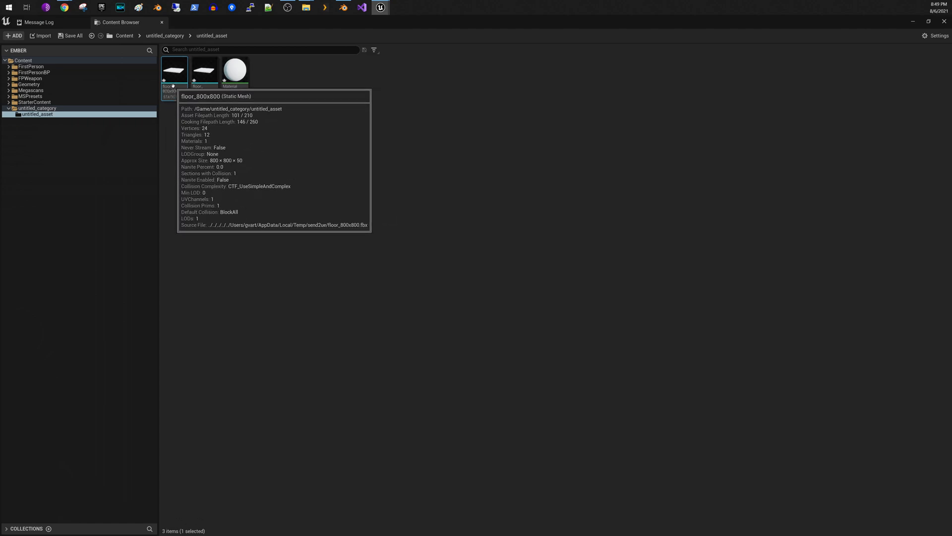
pyautogui.moveTo(196, 77); pyautogui.dragTo(206, 78)
pyautogui.click(210, 79)
pyautogui.click(207, 78)
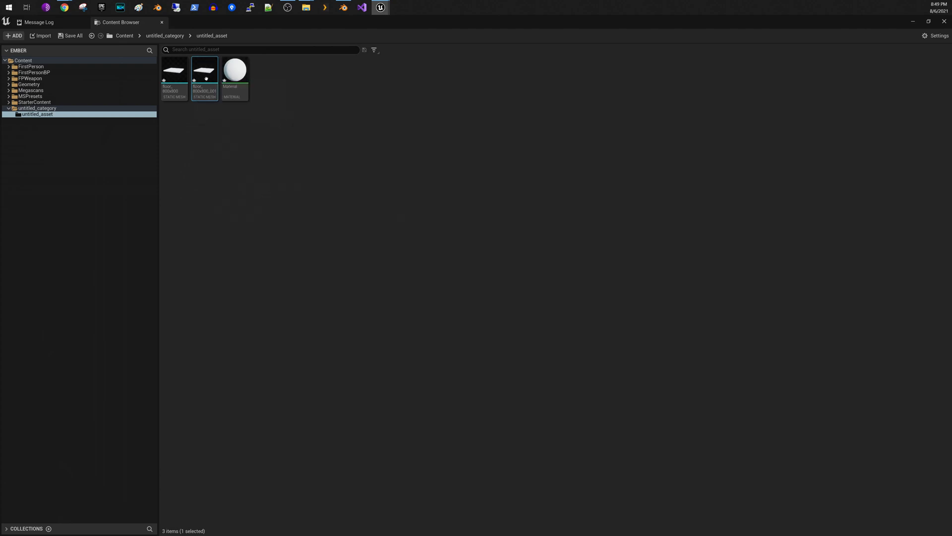
pyautogui.moveTo(208, 78)
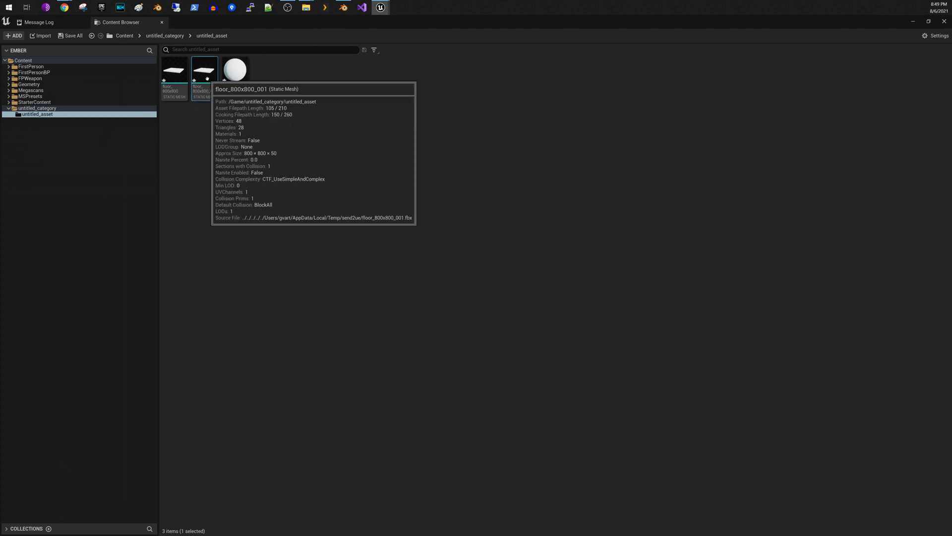
pyautogui.doubleClick(207, 78)
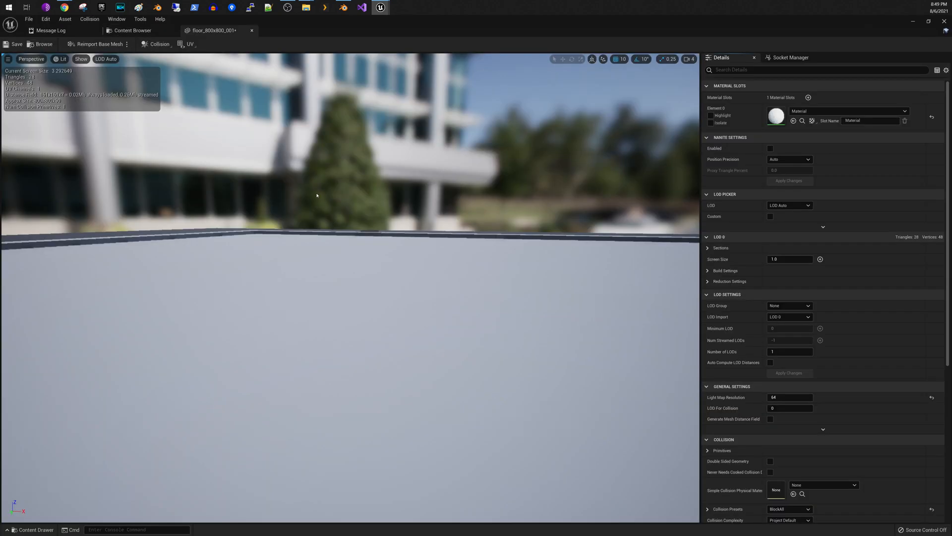
pyautogui.scroll(-5, 318, 167)
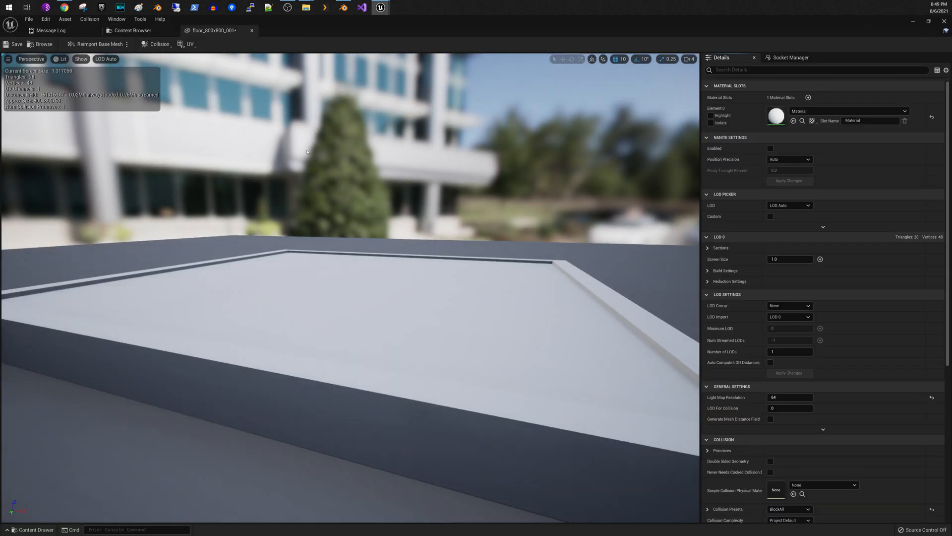
pyautogui.scroll(-1, 316, 144)
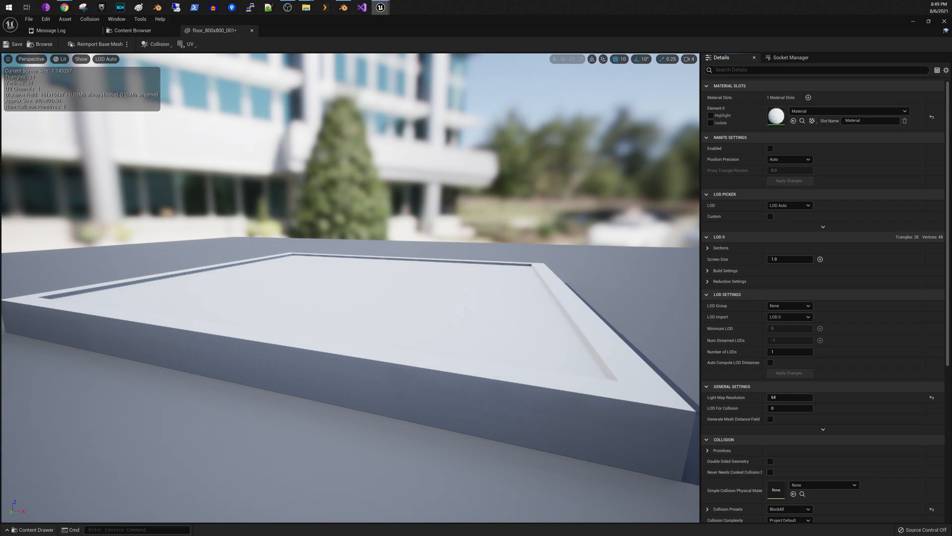
# Step: Return to the content browser, then reposition the floor_800x800_001 slab placed beneath the stone arch in the level
pyautogui.click(128, 31)
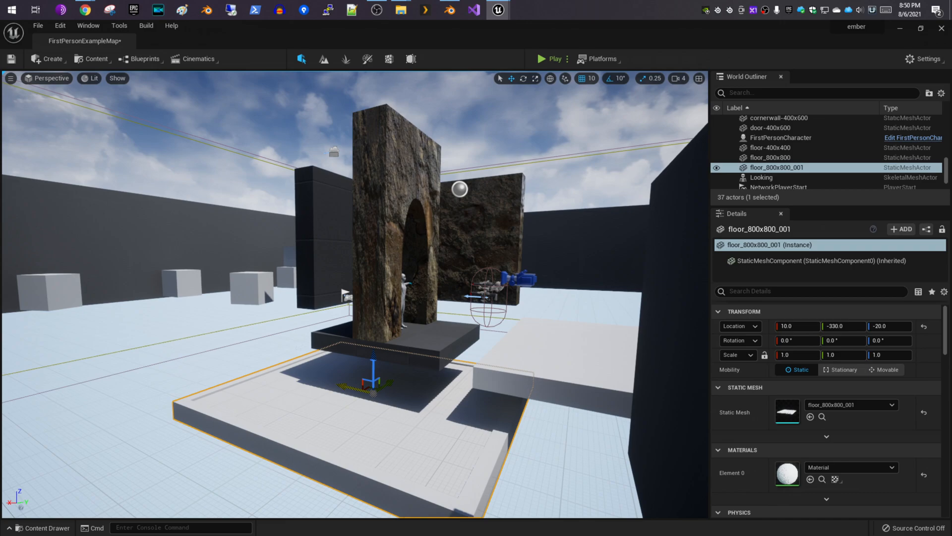
pyautogui.moveTo(367, 385); pyautogui.dragTo(316, 399)
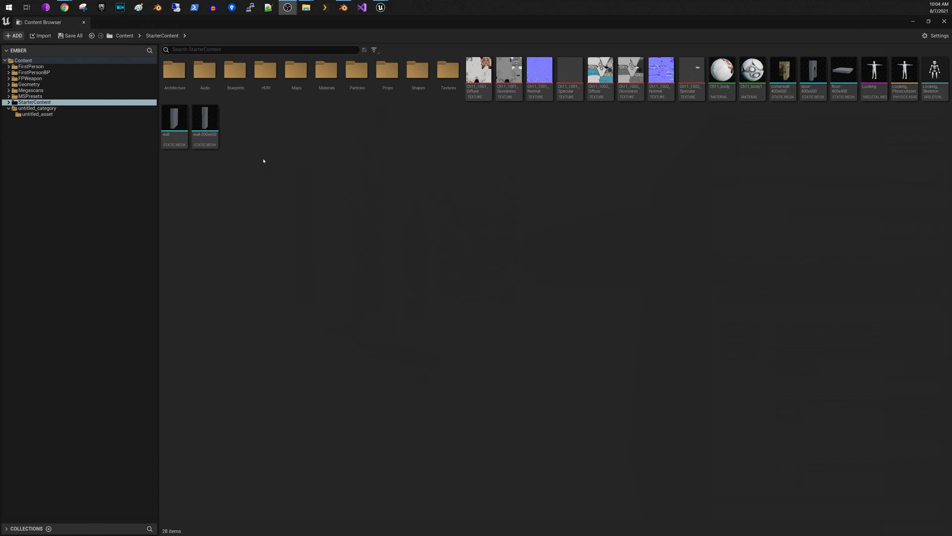
# Step: Switch to Blender and open the pipeline's advanced export settings to review the Unreal mesh and animation folder paths
pyautogui.click(343, 7)
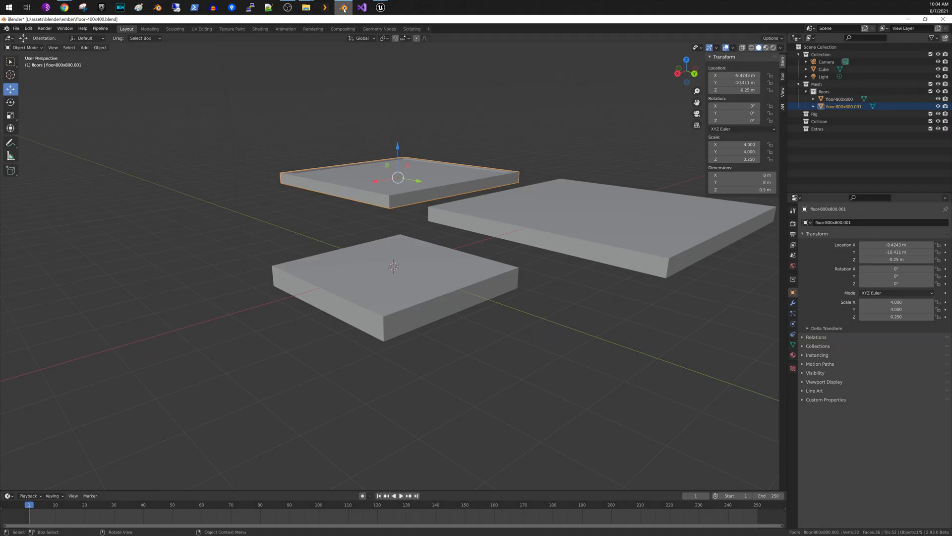
pyautogui.click(101, 47)
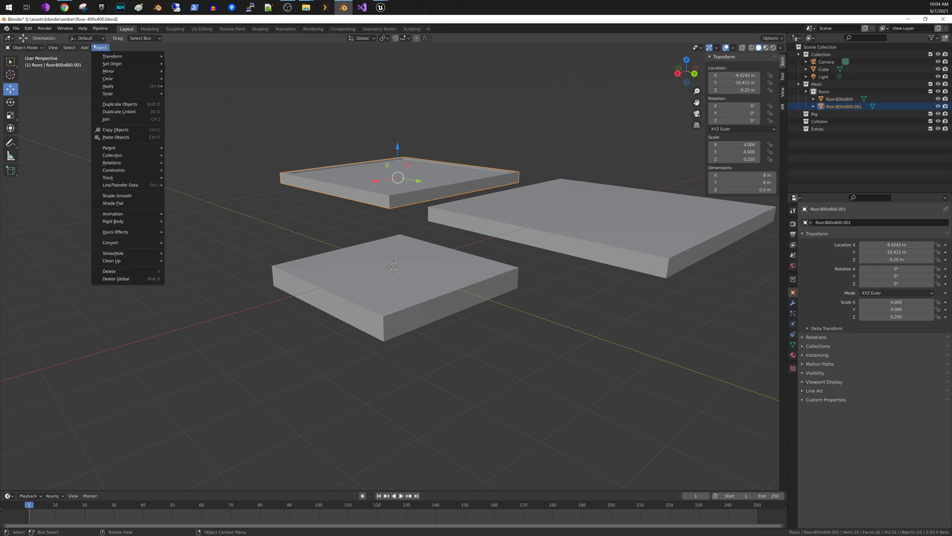
pyautogui.click(100, 28)
pyautogui.moveTo(108, 45)
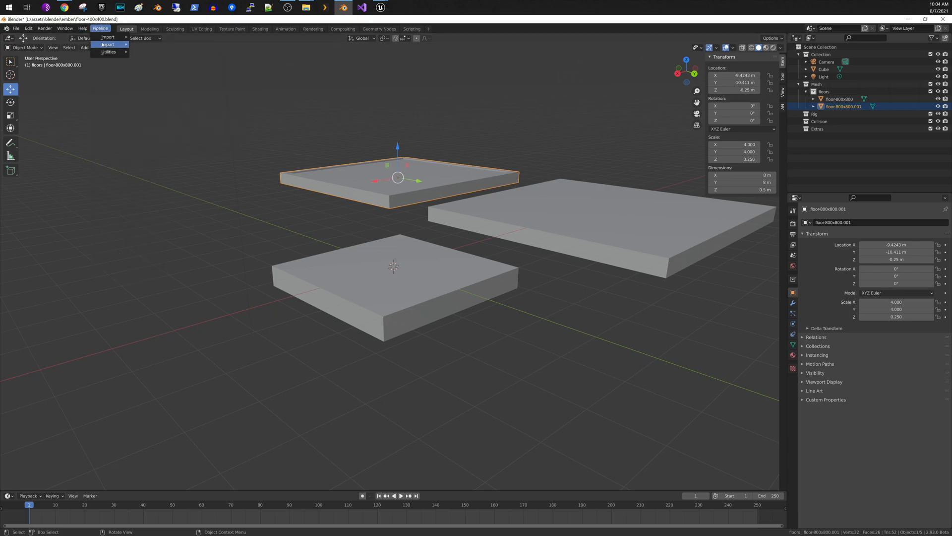
pyautogui.click(148, 51)
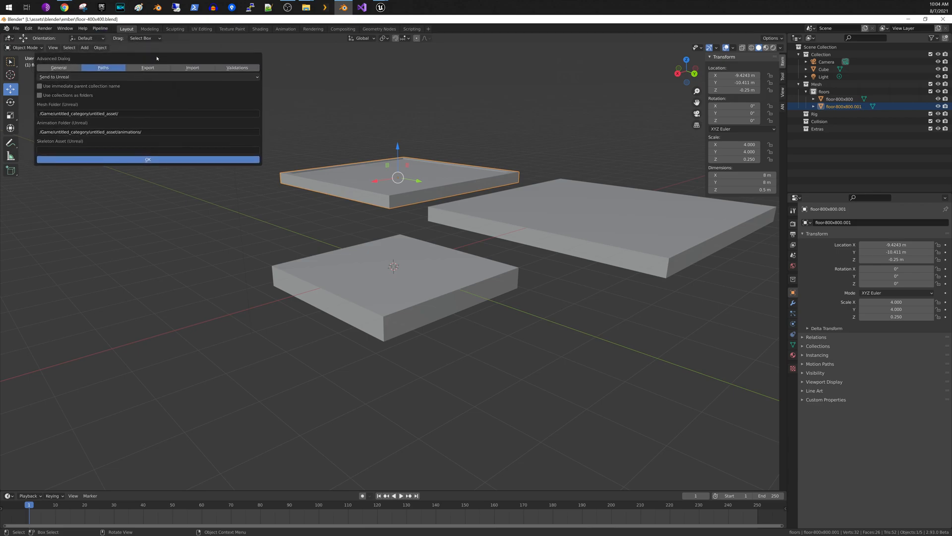
pyautogui.moveTo(149, 55); pyautogui.dragTo(264, 74)
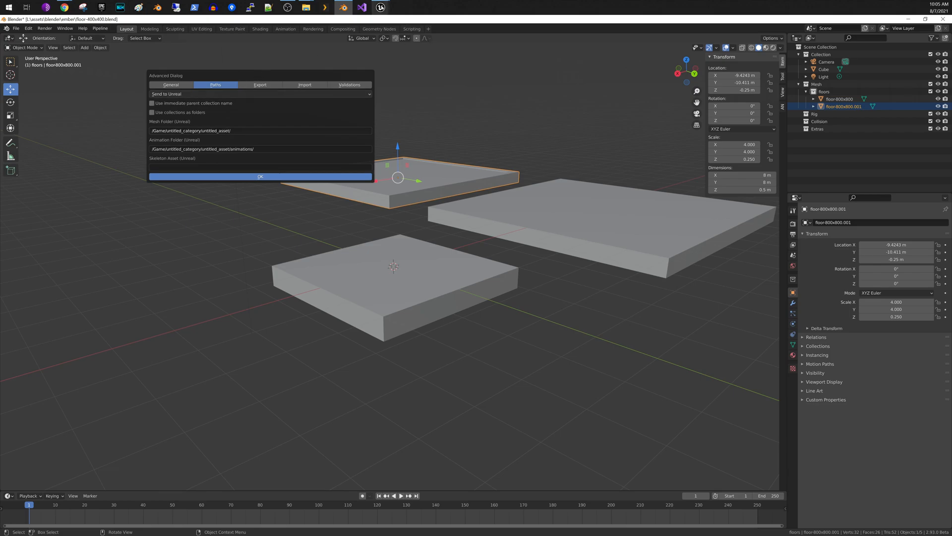
# Step: Switch to Unreal's content browser and view the contents of untitled_asset inside the untitled_category folder
pyautogui.moveTo(380, 8)
pyautogui.click(397, 36)
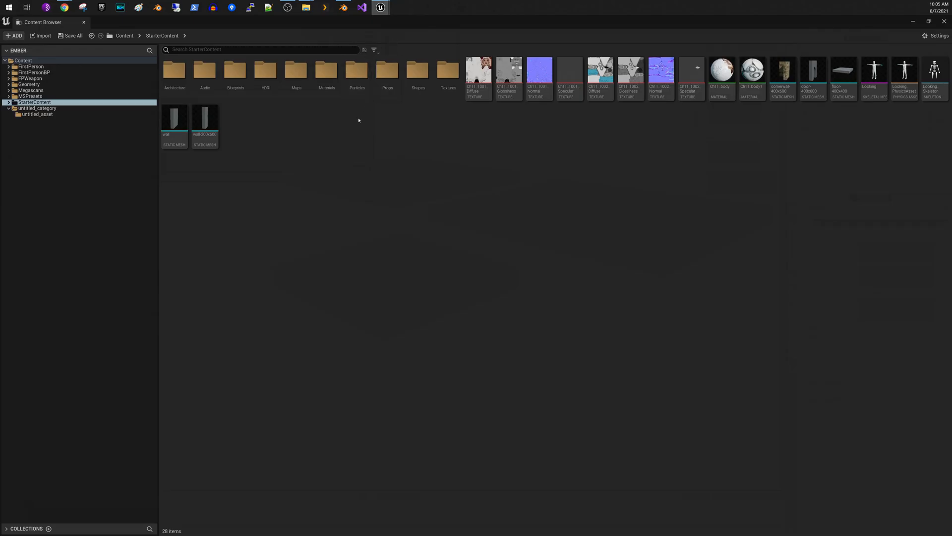
pyautogui.click(50, 109)
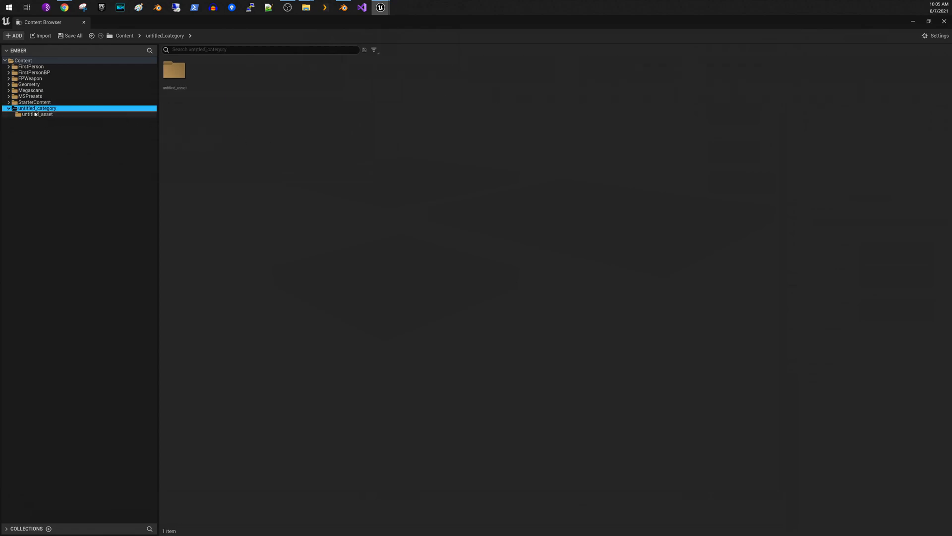
pyautogui.click(40, 115)
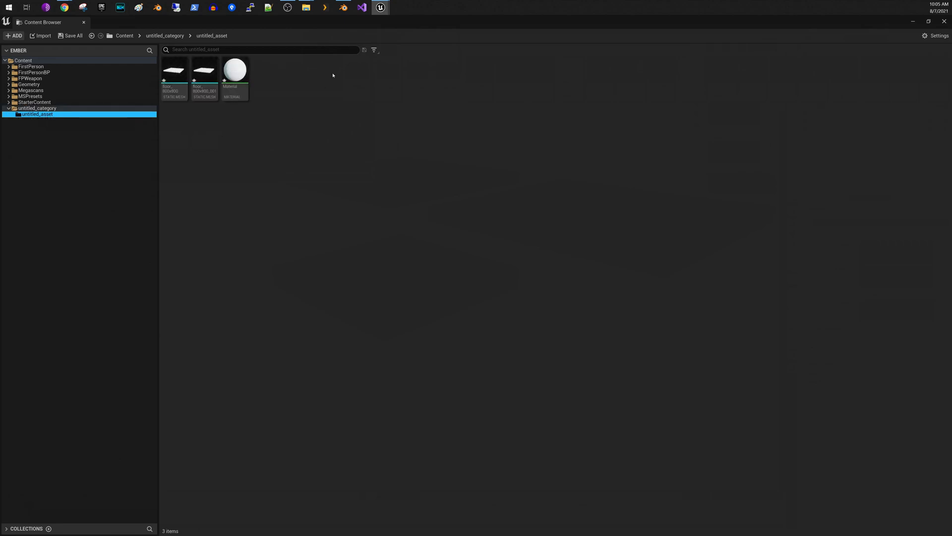
# Step: Return to Blender and review the Mesh collection's floors hierarchy, ending with floor-800x800.001 selected
pyautogui.click(343, 7)
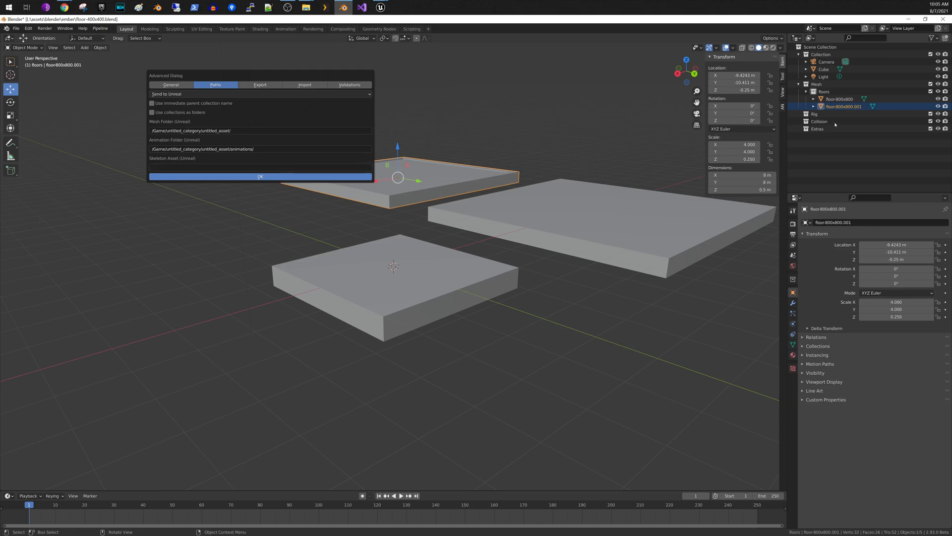
pyautogui.click(828, 91)
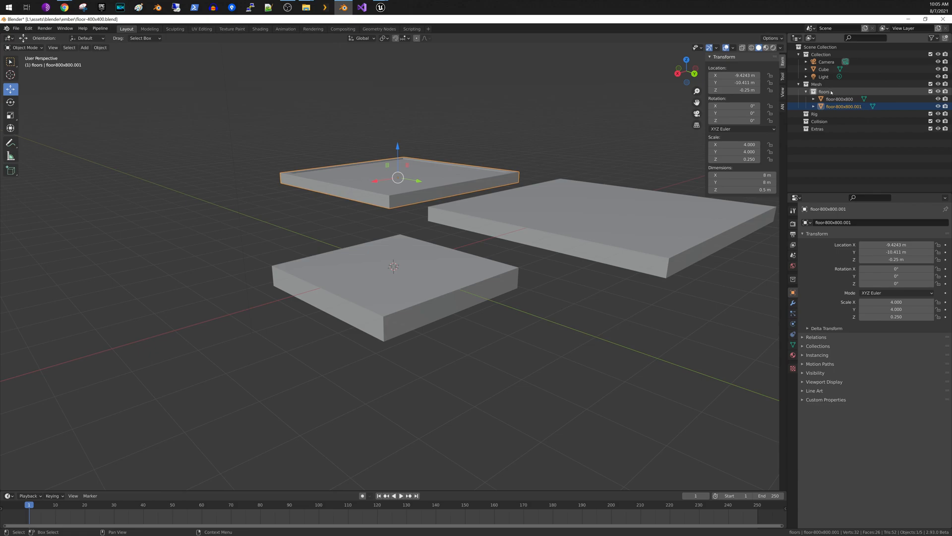
pyautogui.click(819, 84)
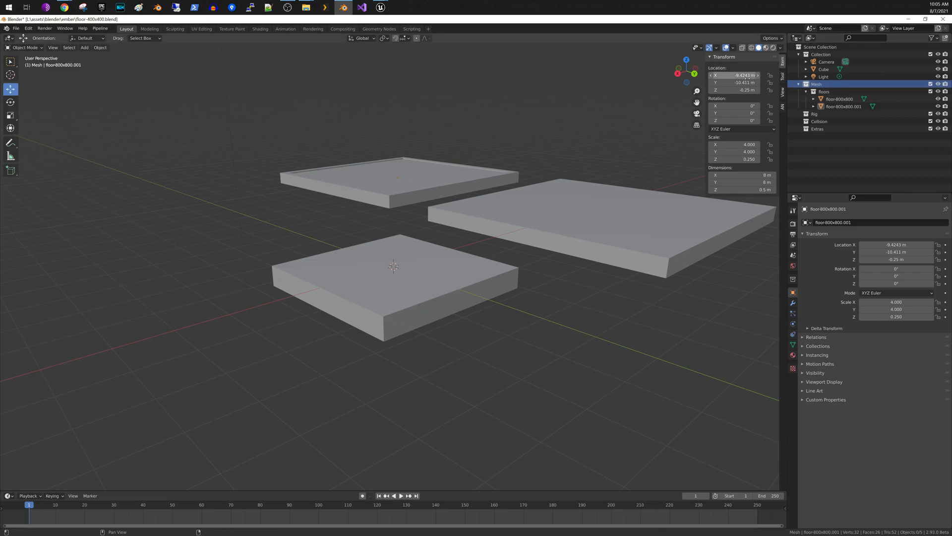
pyautogui.click(835, 99)
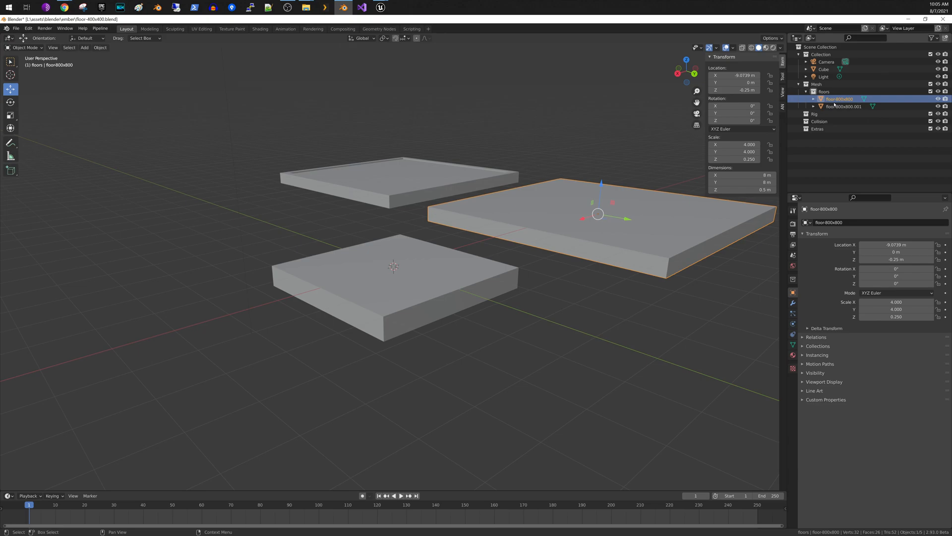
pyautogui.click(834, 106)
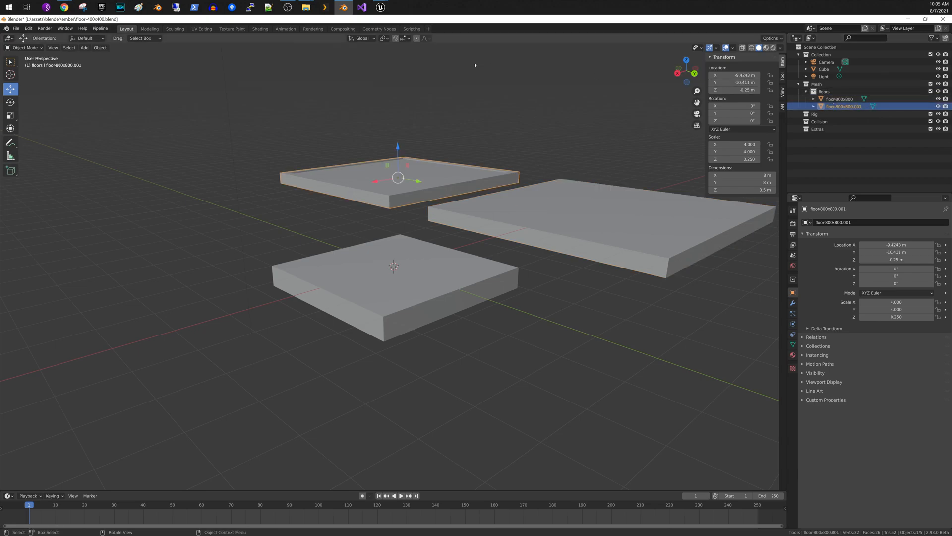
# Step: In the pipeline's advanced export settings, set the Unreal mesh folder to /Game/Meshes and enable using collections as folders
pyautogui.click(101, 47)
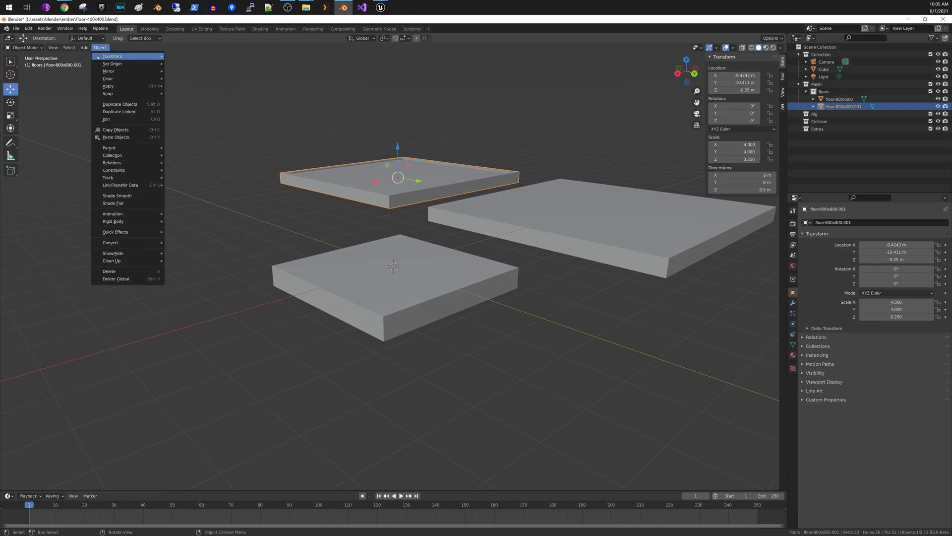
pyautogui.click(101, 28)
pyautogui.moveTo(106, 44)
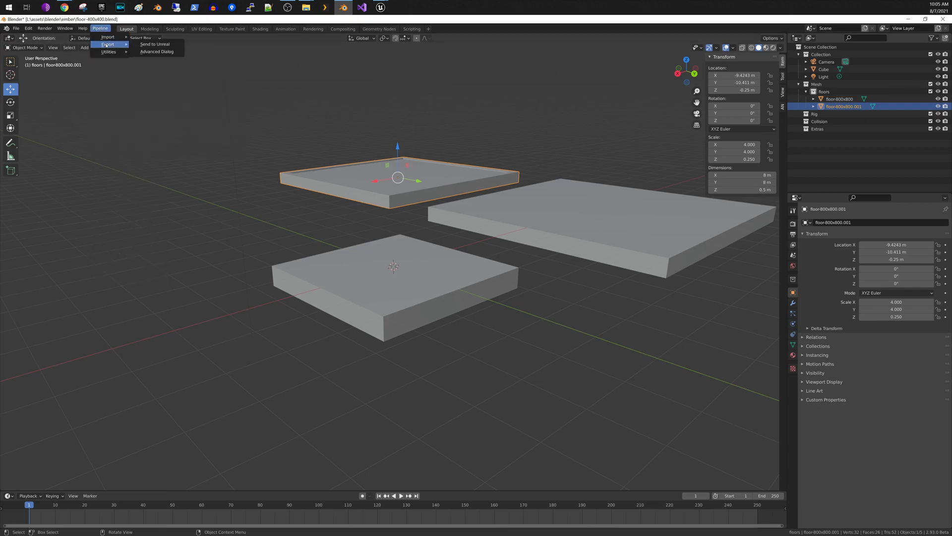
pyautogui.click(157, 51)
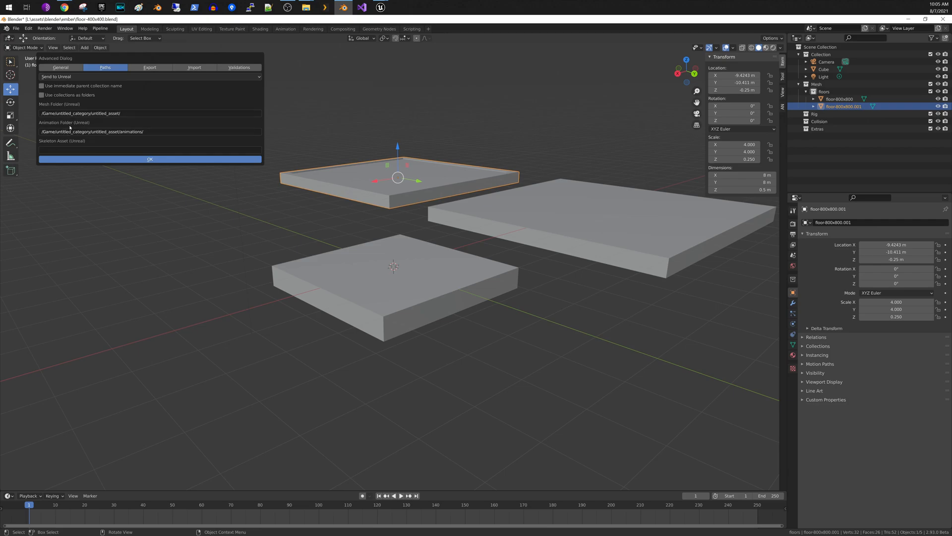
pyautogui.click(58, 113)
pyautogui.moveTo(58, 114); pyautogui.dragTo(119, 113)
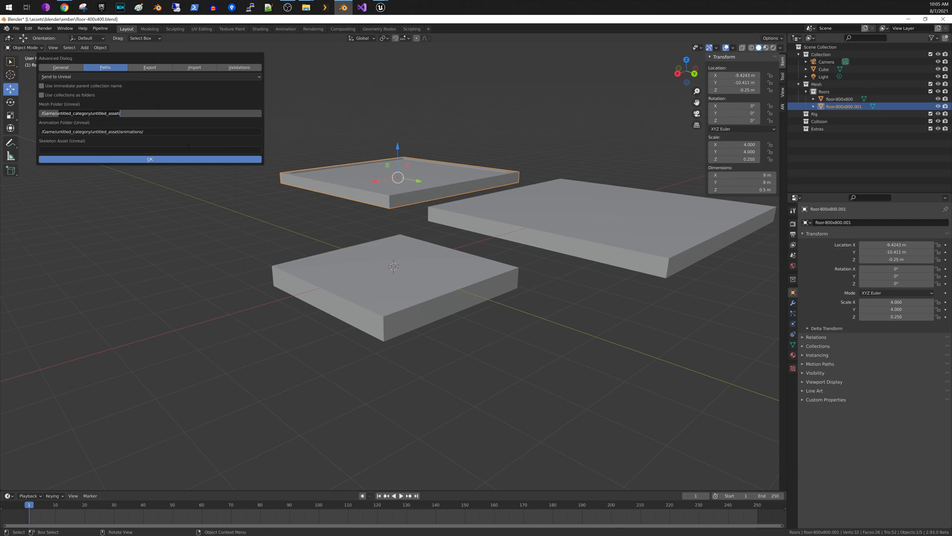
pyautogui.write('u')
pyautogui.press('BackSpace')
pyautogui.click(42, 94)
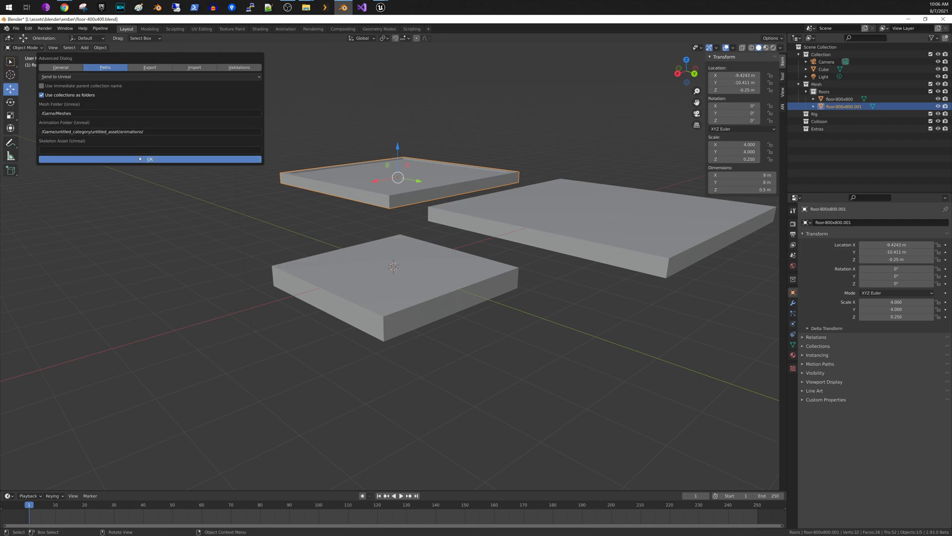
# Step: Export the recessed slab with these path settings and inspect the Meshesfloors folder in Unreal's content browser
pyautogui.click(172, 159)
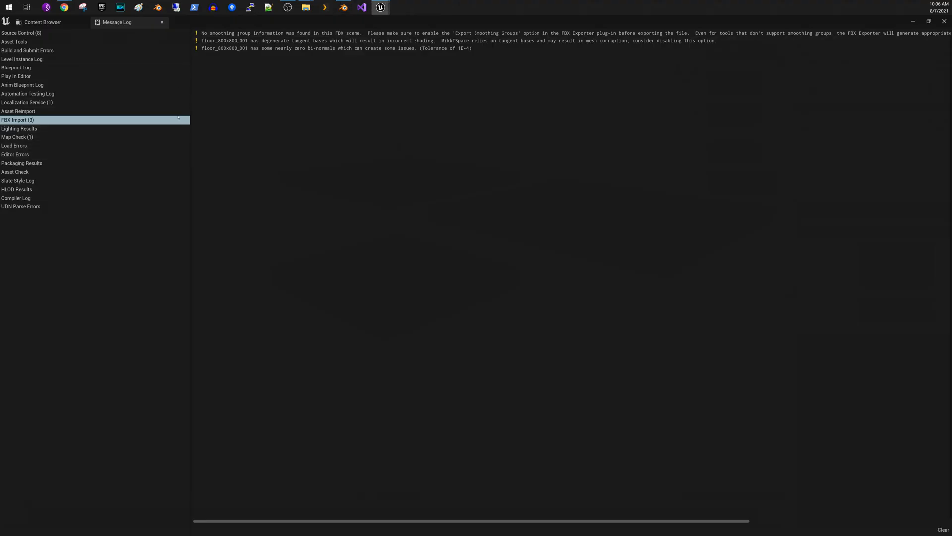
pyautogui.click(43, 22)
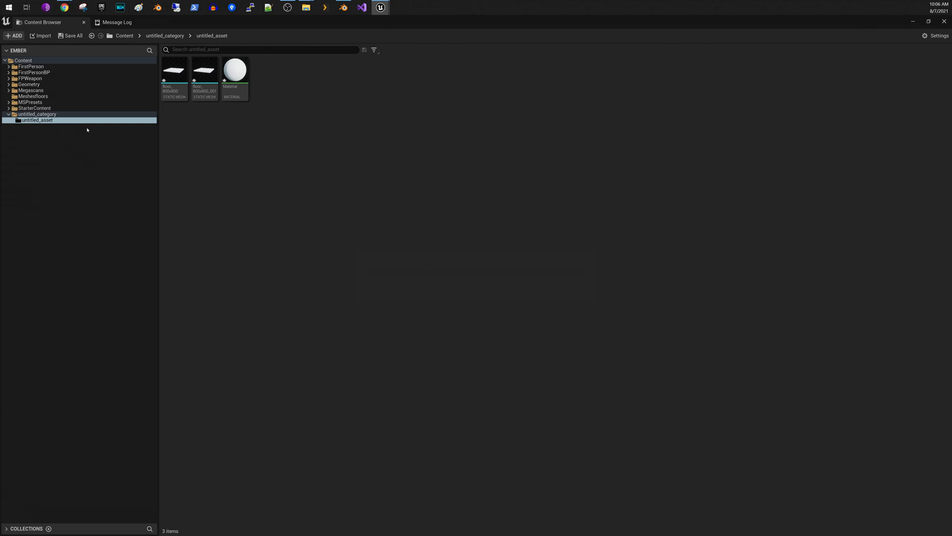
pyautogui.click(26, 96)
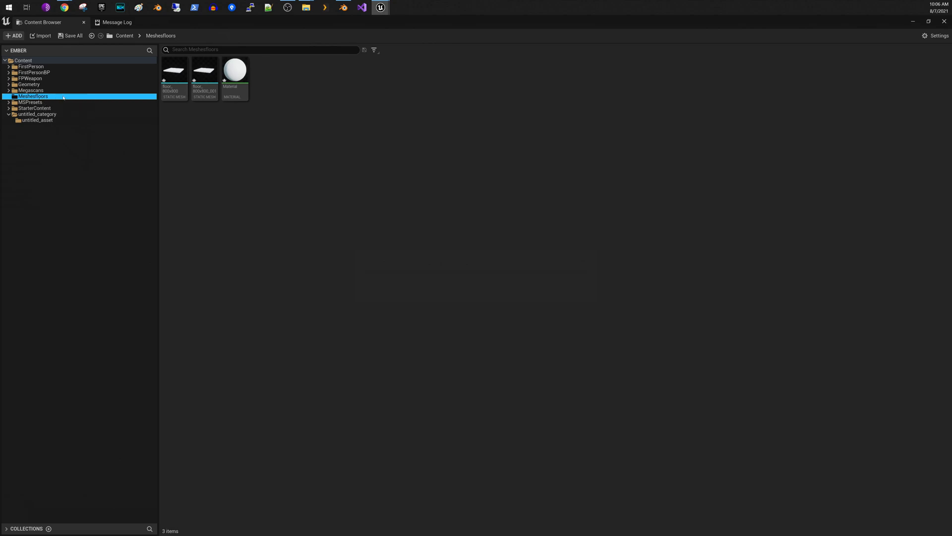
# Step: Switch back to Blender, correct the Unreal mesh folder to /Game/Meshes/ with a trailing slash, and export the recessed slab again
pyautogui.click(343, 8)
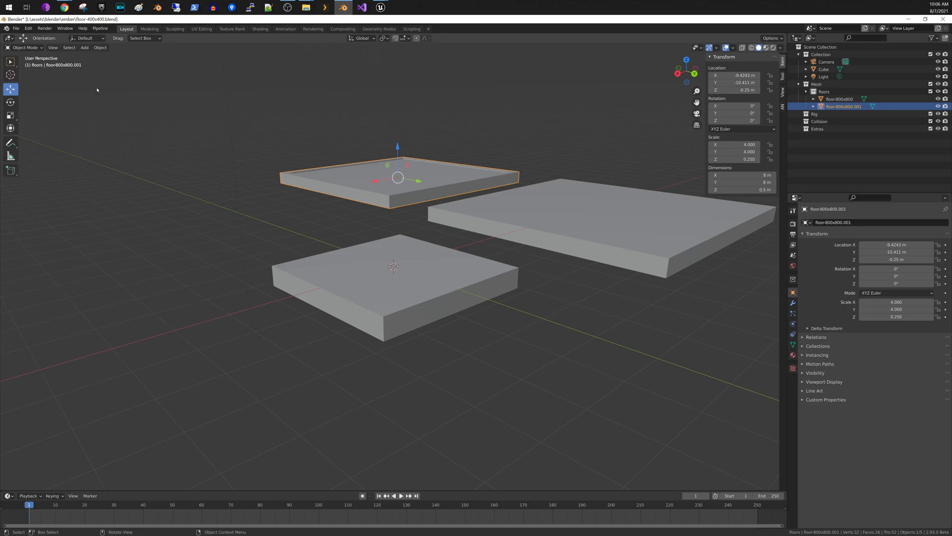
pyautogui.click(100, 29)
pyautogui.moveTo(112, 44)
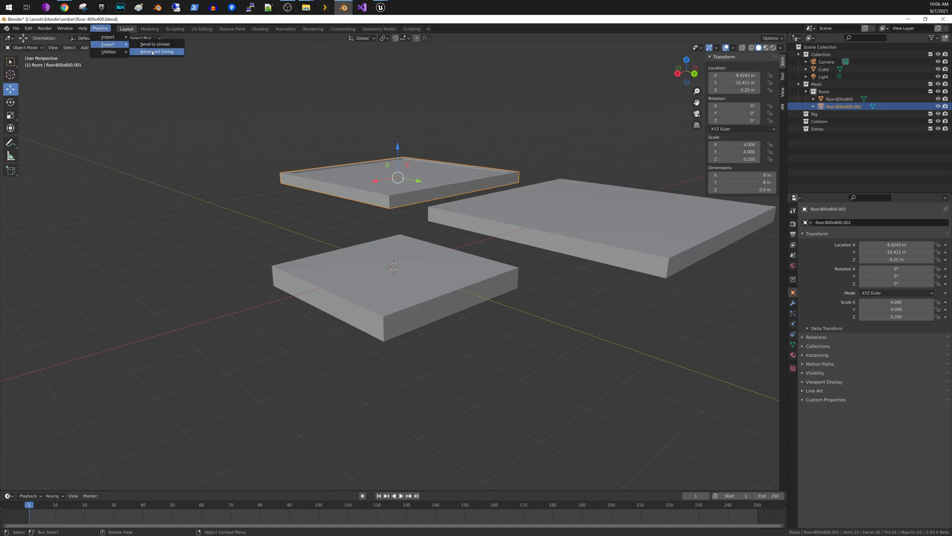
pyautogui.click(153, 53)
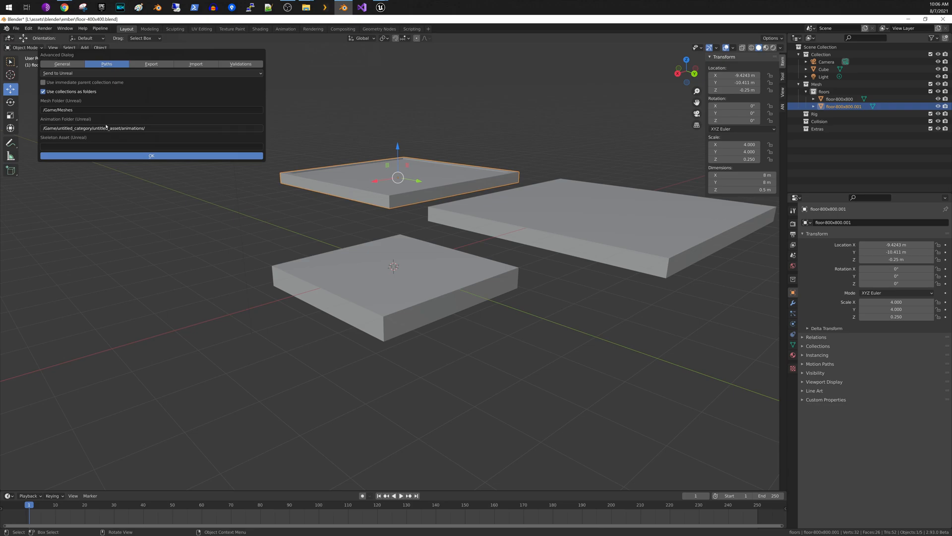
pyautogui.click(97, 110)
pyautogui.click(97, 110)
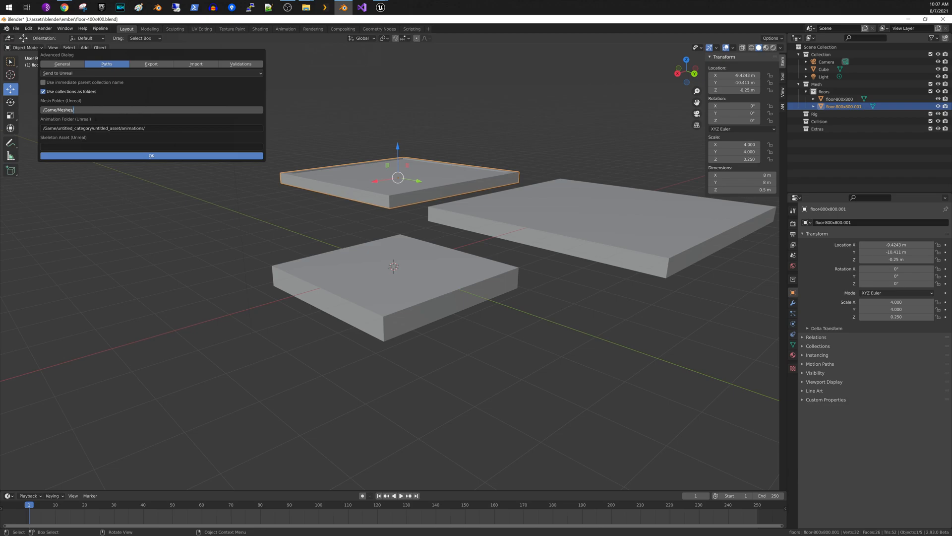
pyautogui.press('Return')
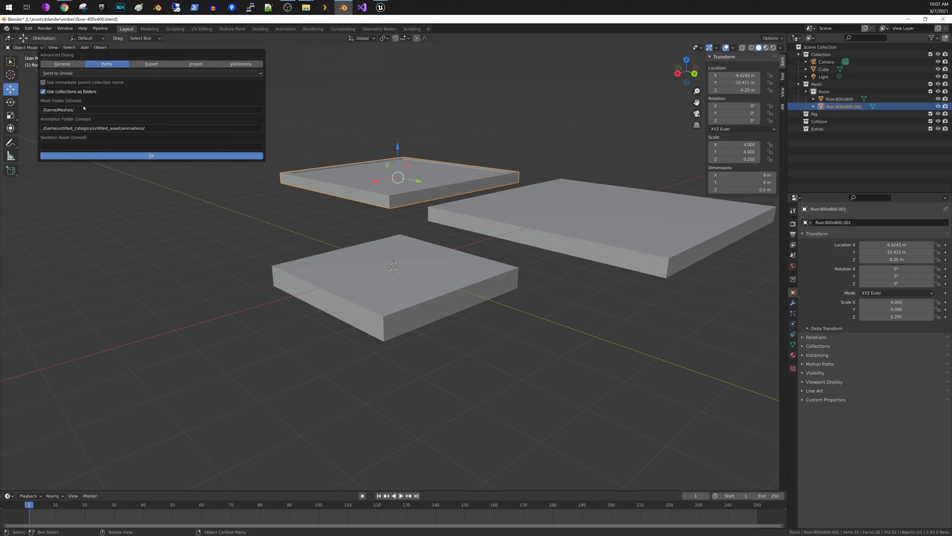
pyautogui.click(134, 155)
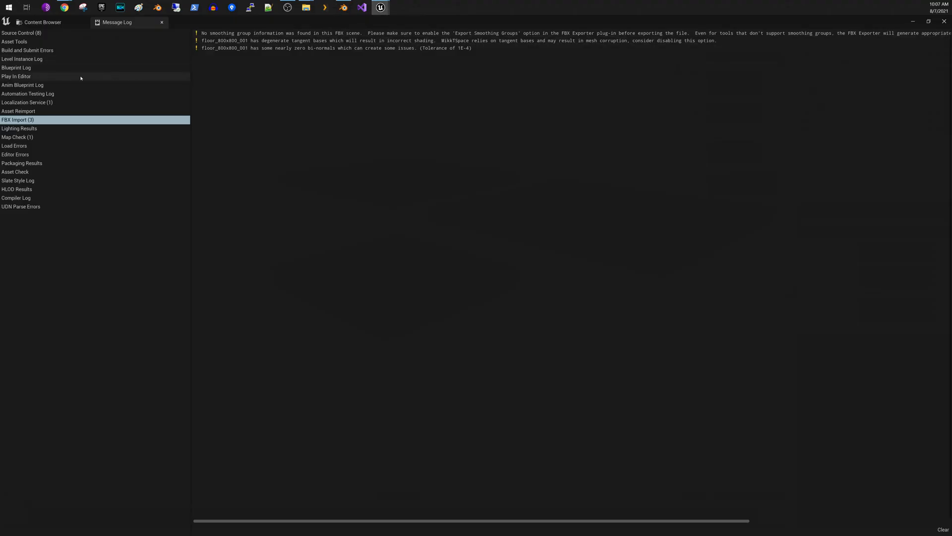
# Step: Inspect the Meshes folder and its floors subfolder in Unreal's content browser to check where the exported slab was placed
pyautogui.click(43, 23)
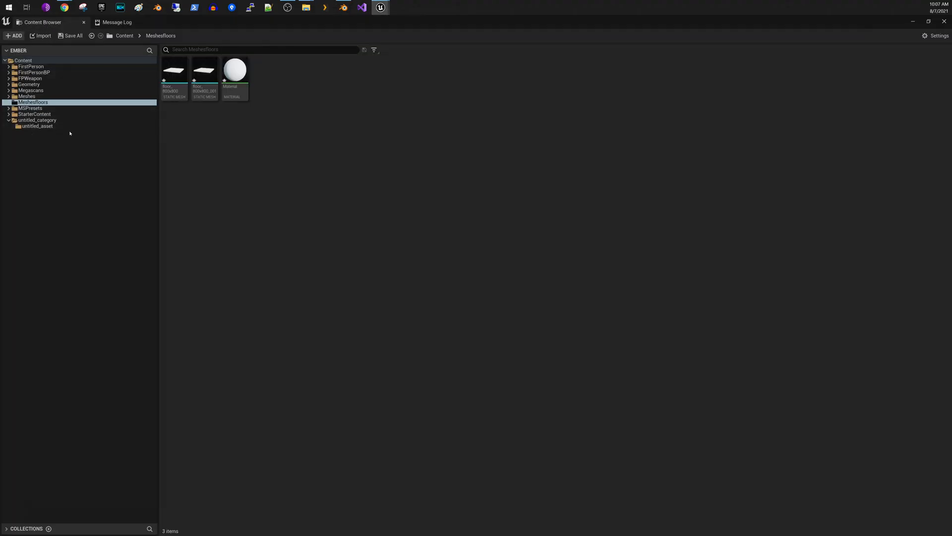
pyautogui.click(8, 97)
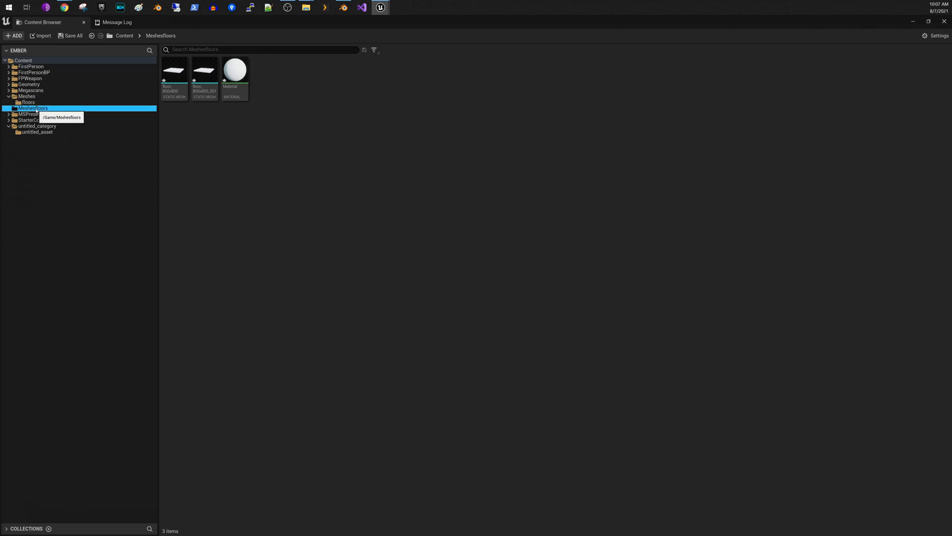
pyautogui.click(27, 96)
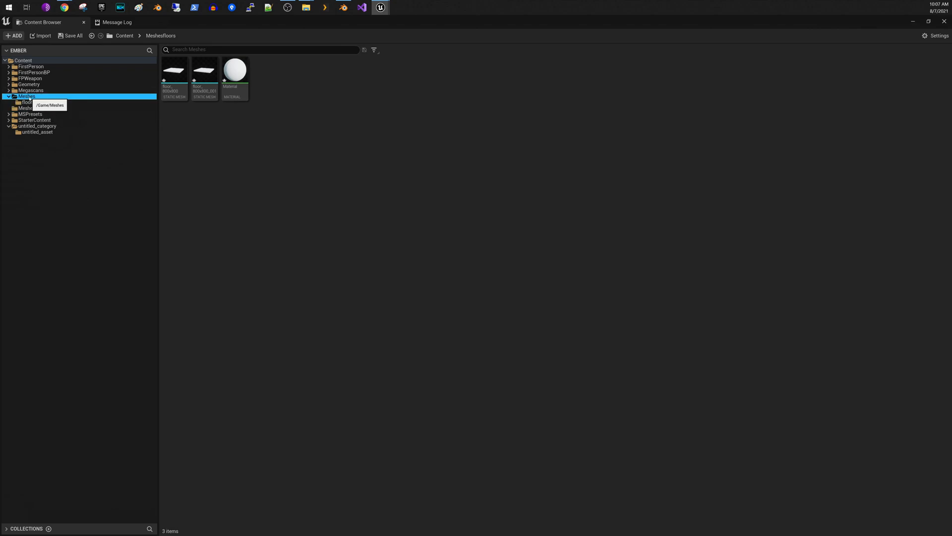
pyautogui.click(29, 103)
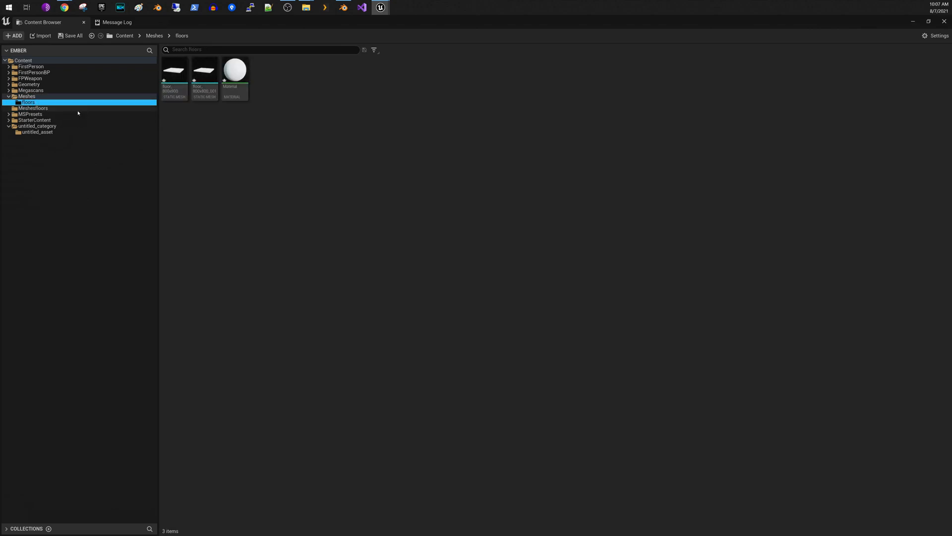
pyautogui.moveTo(197, 71)
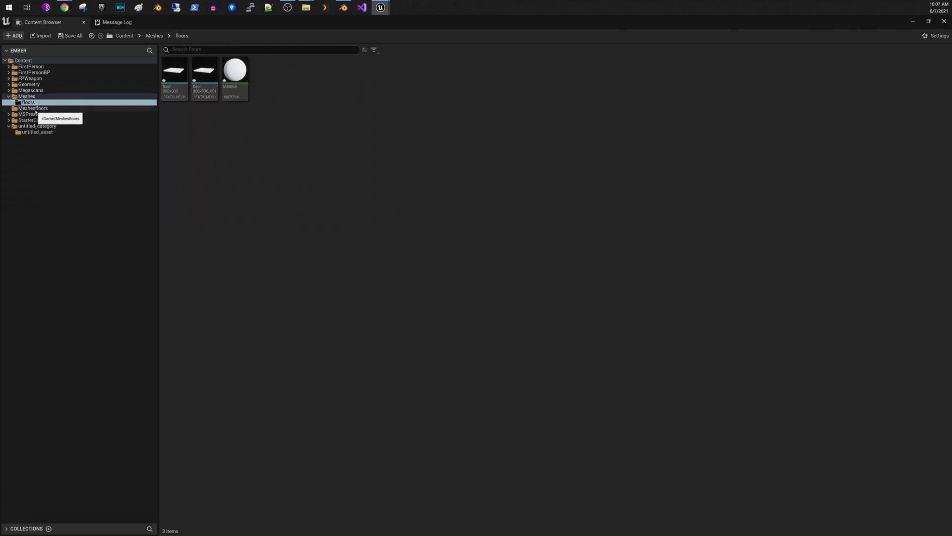
# Step: Switch to Blender, select the recessed slab floor-800x800.001, and nudge it along Y to -10.405 m
pyautogui.click(343, 8)
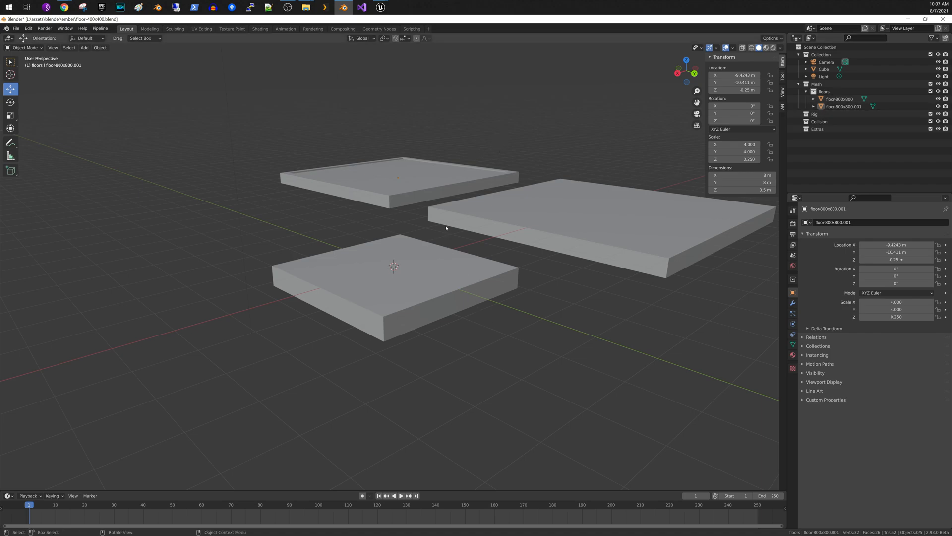
pyautogui.click(606, 224)
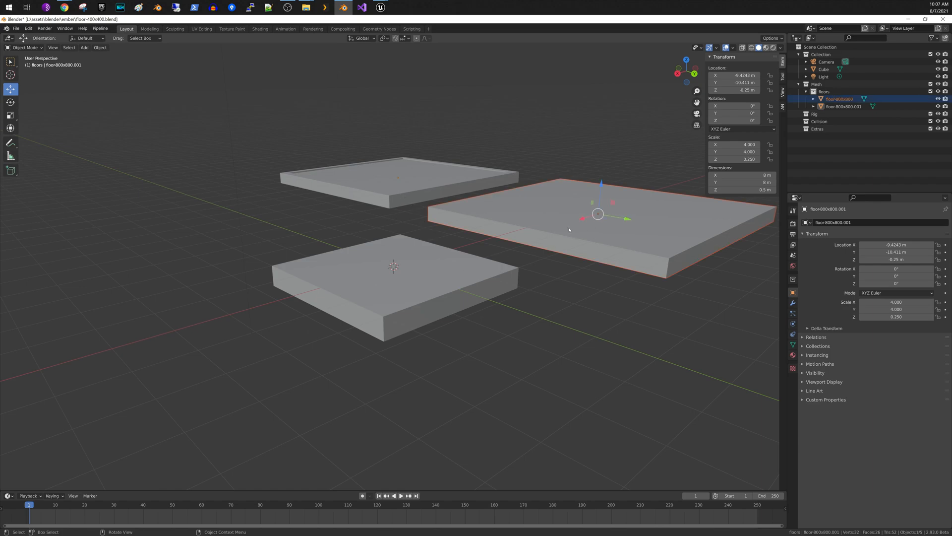
pyautogui.moveTo(560, 270); pyautogui.dragTo(465, 260, button='middle')
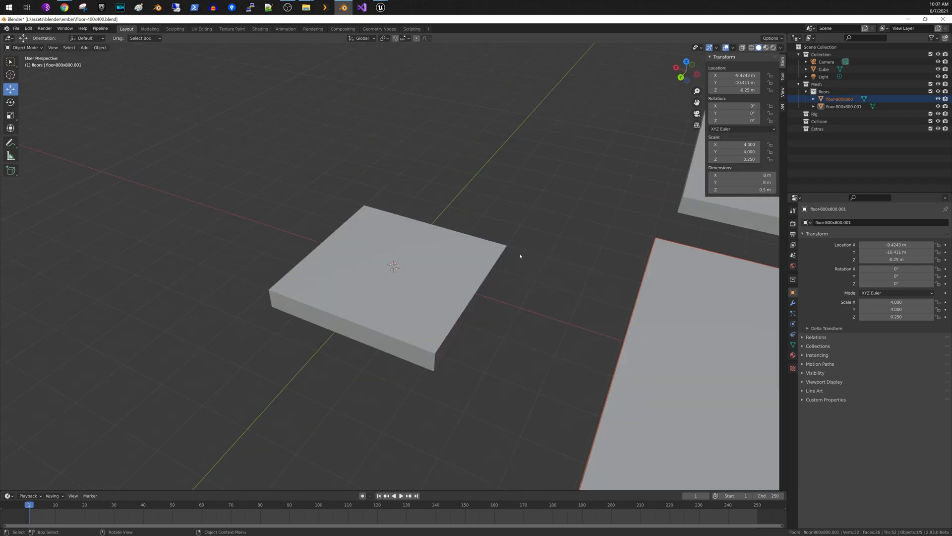
pyautogui.scroll(-3, 521, 255)
pyautogui.moveTo(460, 193); pyautogui.dragTo(515, 197, button='middle')
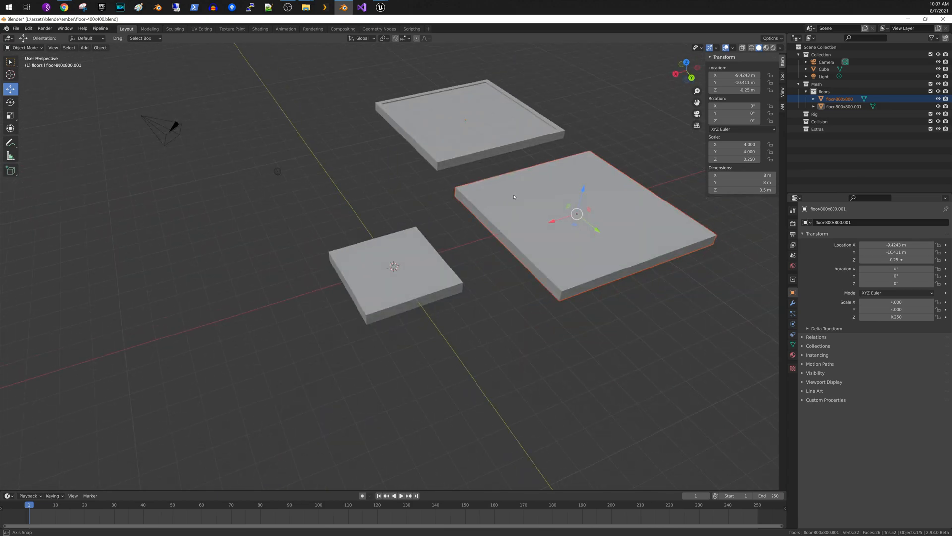
pyautogui.click(515, 147)
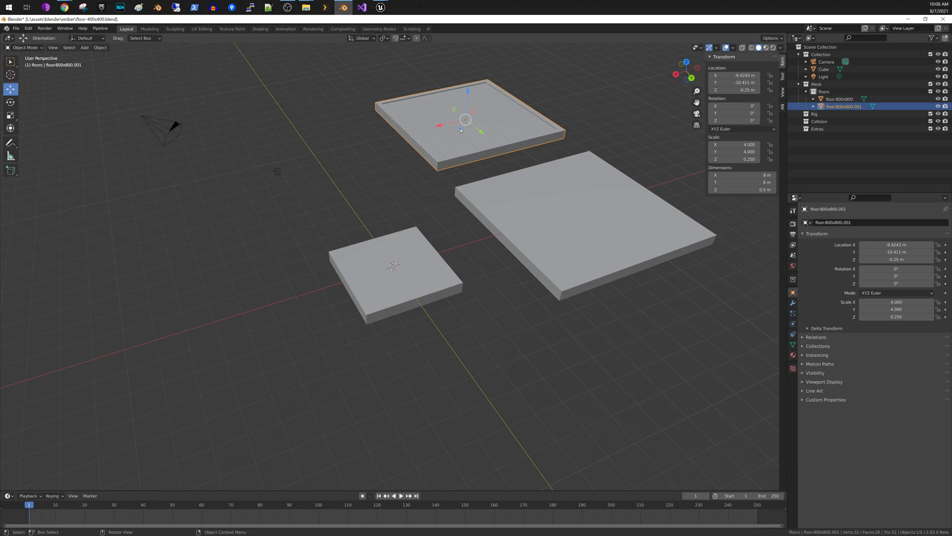
pyautogui.moveTo(481, 131); pyautogui.dragTo(485, 126)
pyautogui.scroll(-4, 483, 155)
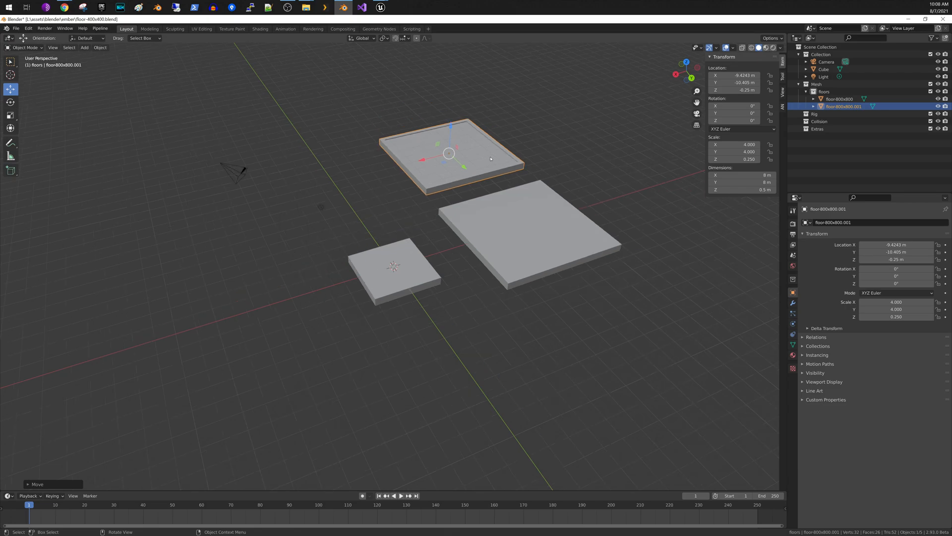
# Step: Review the general, path and export options in the pipeline's advanced Send to Unreal settings
pyautogui.click(100, 28)
pyautogui.moveTo(104, 44)
pyautogui.click(159, 52)
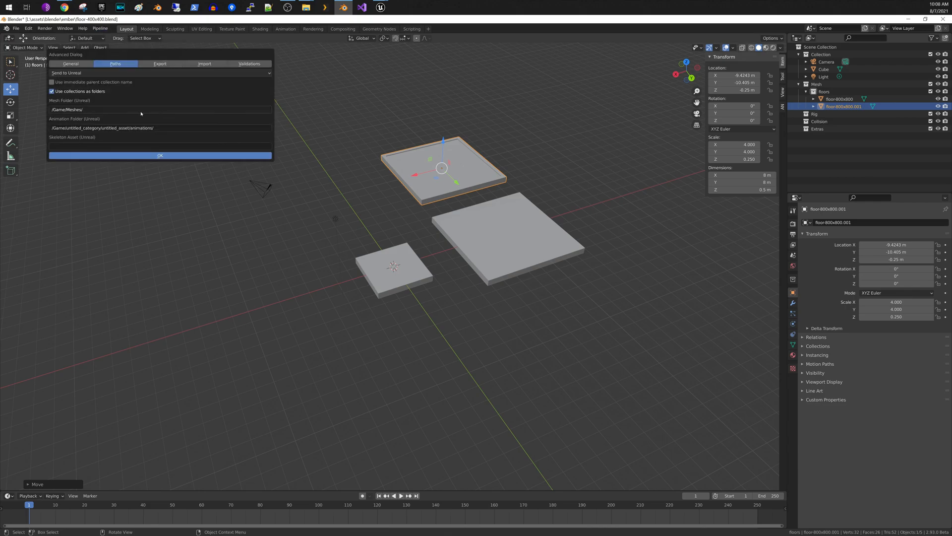
pyautogui.click(75, 64)
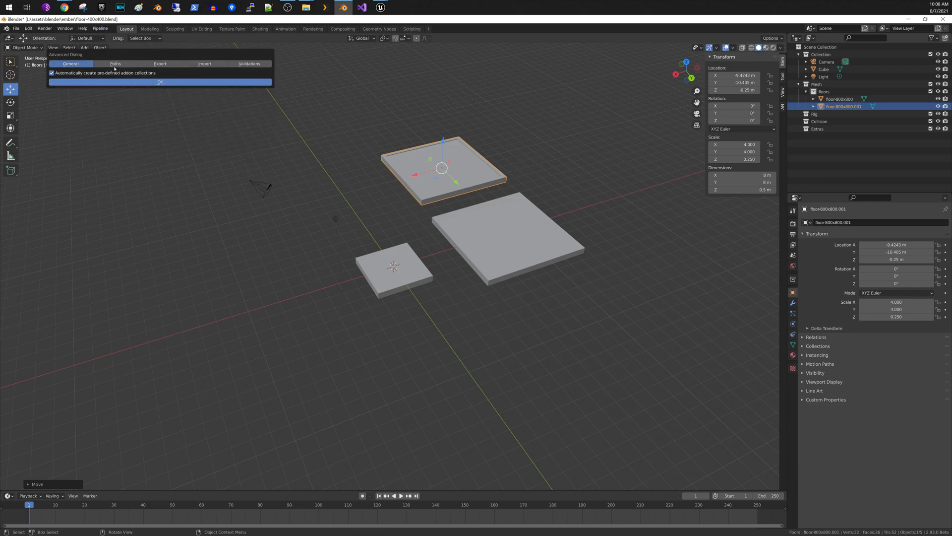
pyautogui.click(162, 65)
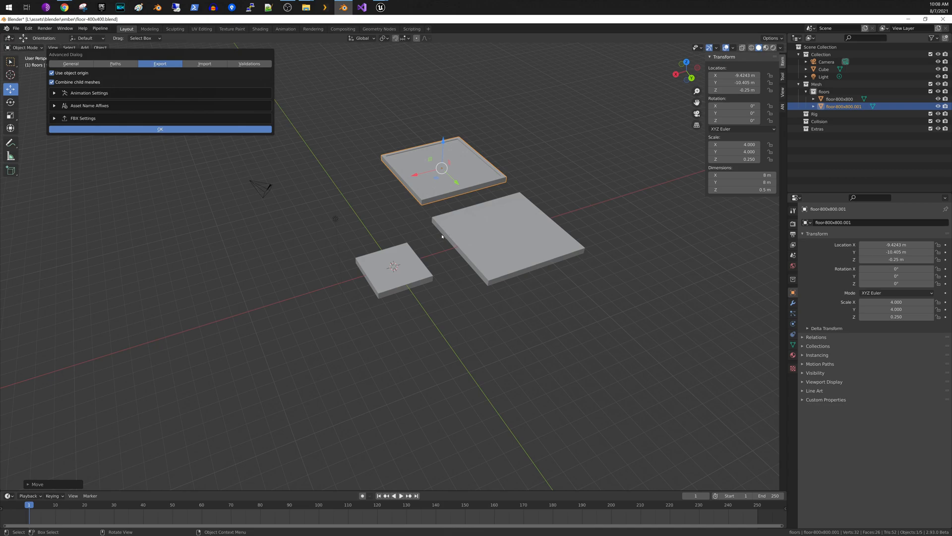
pyautogui.moveTo(471, 131); pyautogui.dragTo(515, 118, button='middle')
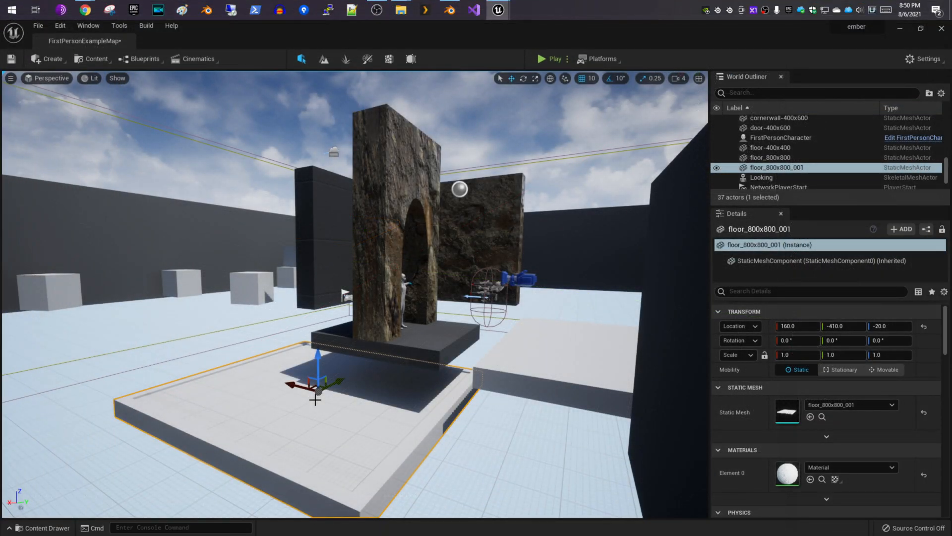
# Step: In Unreal's level, move floor_800x800_001 to Y -650 and Z 80, beside the dark platform under the stone arch
pyautogui.moveTo(316, 400); pyautogui.dragTo(269, 313)
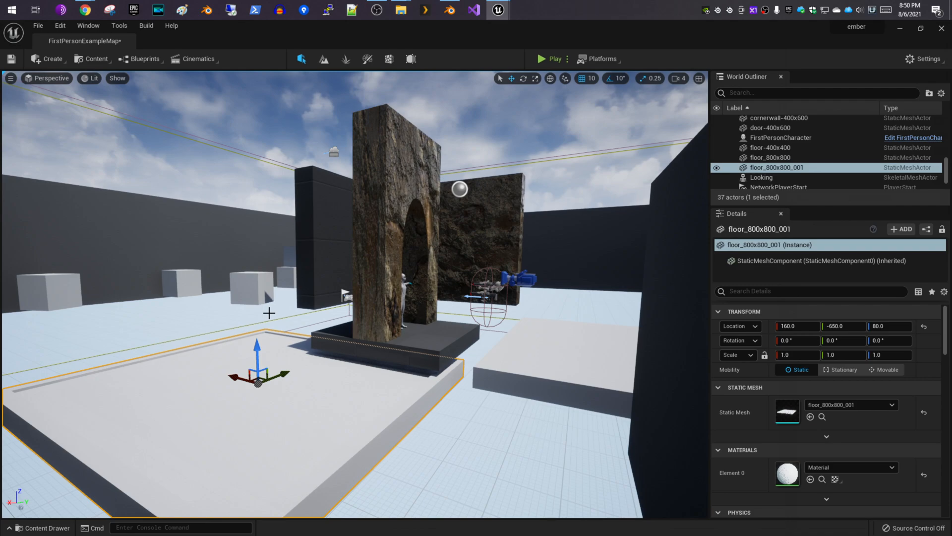
pyautogui.click(268, 313)
pyautogui.moveTo(269, 312); pyautogui.dragTo(334, 322)
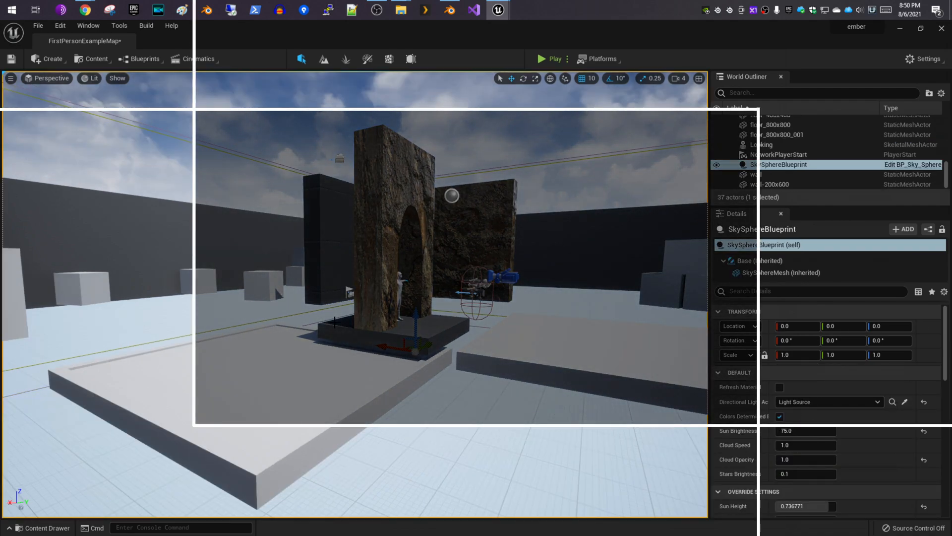